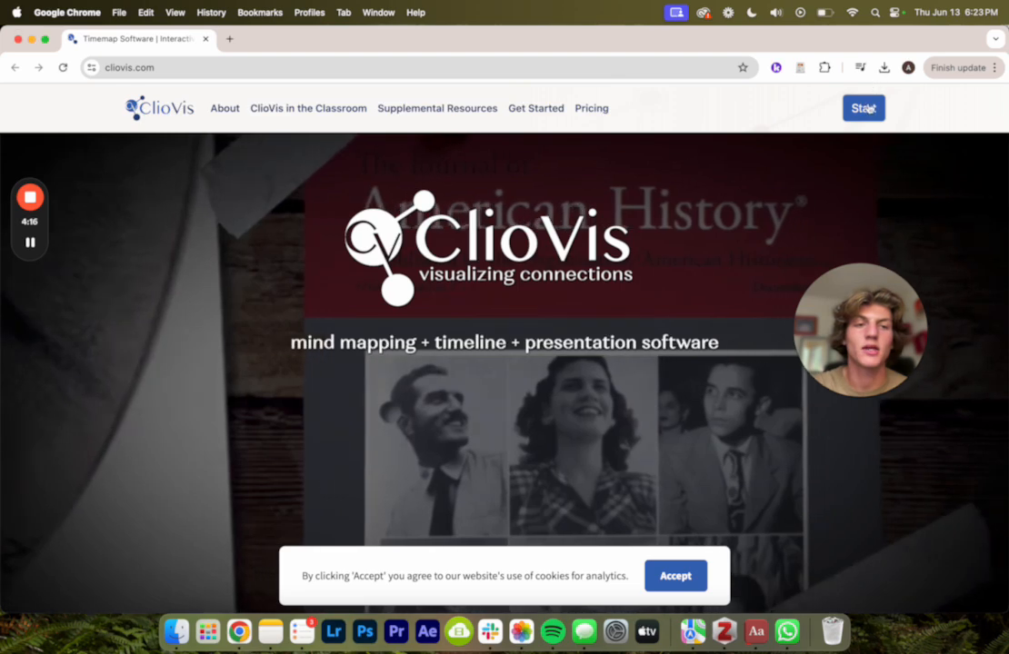
Start the web app and open the Desegregation and the Supreme Court timeline from the first project on the dashboard.
click(865, 110)
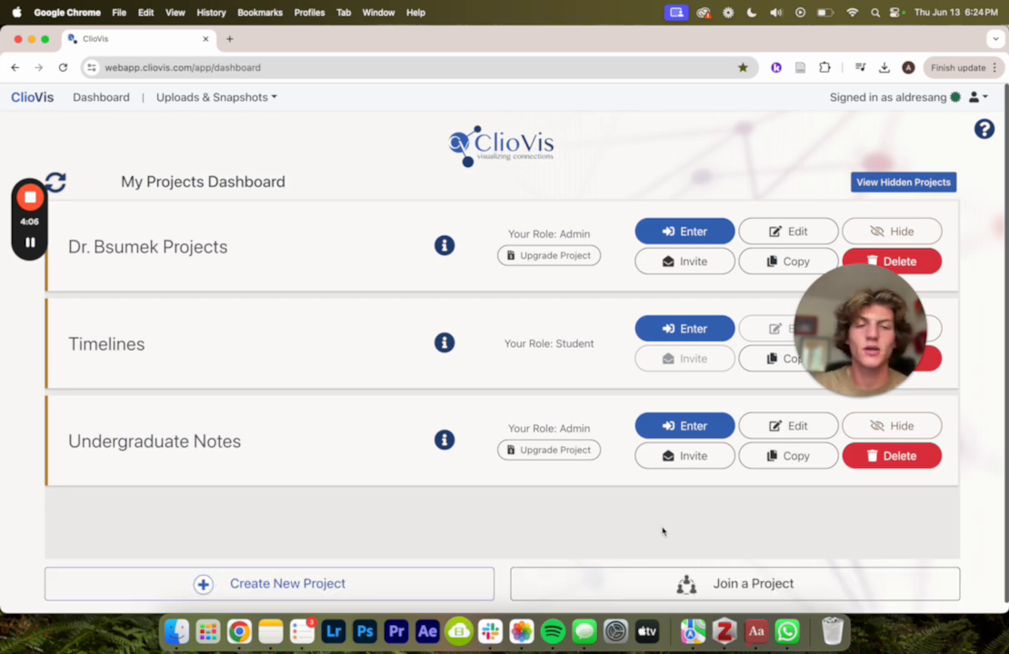
click(666, 232)
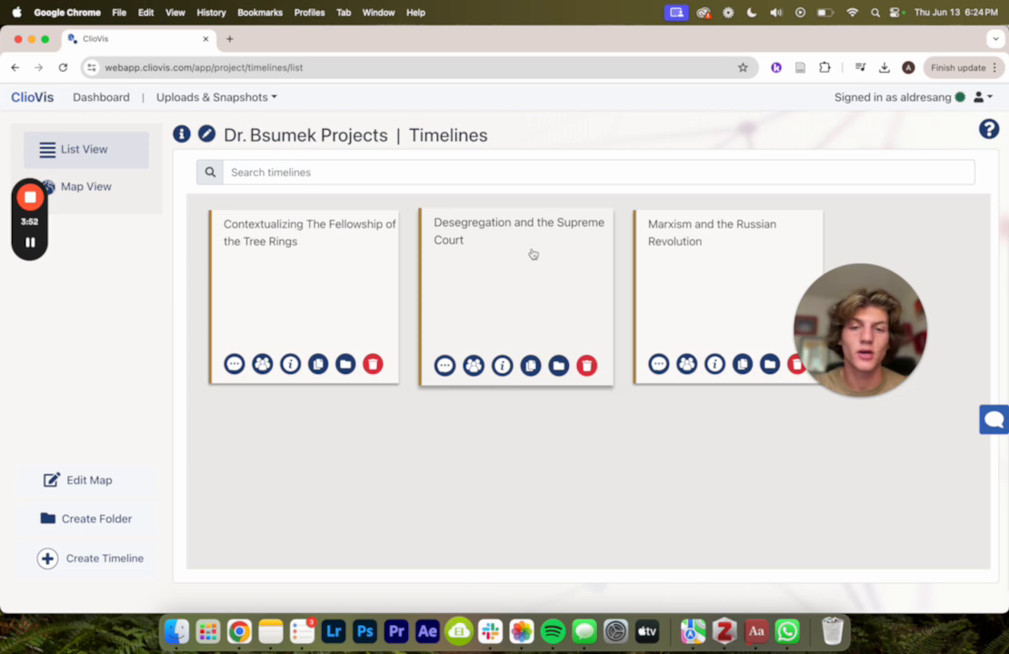
click(527, 286)
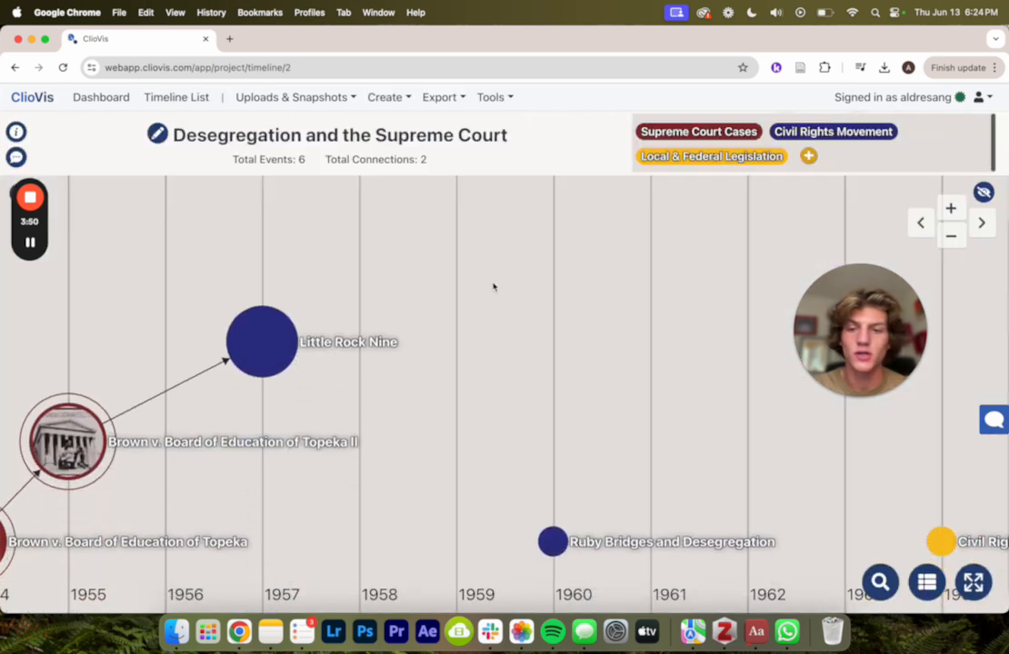
scroll(555, 383, down, 5)
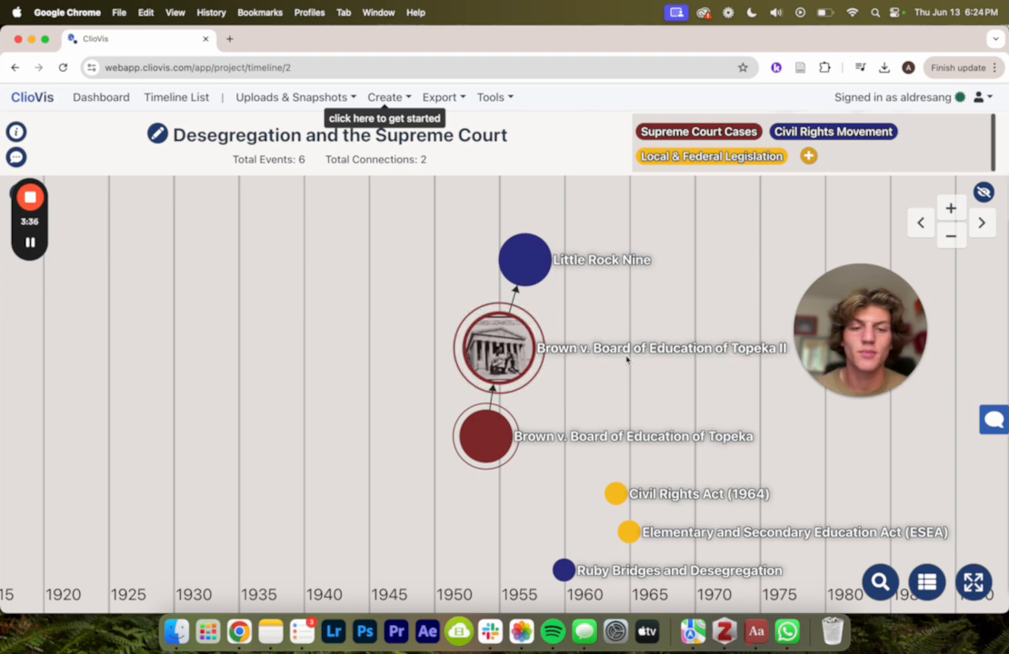
Read the details of the Brown v. Board of Education of Topeka II event through to its references and close them.
click(501, 350)
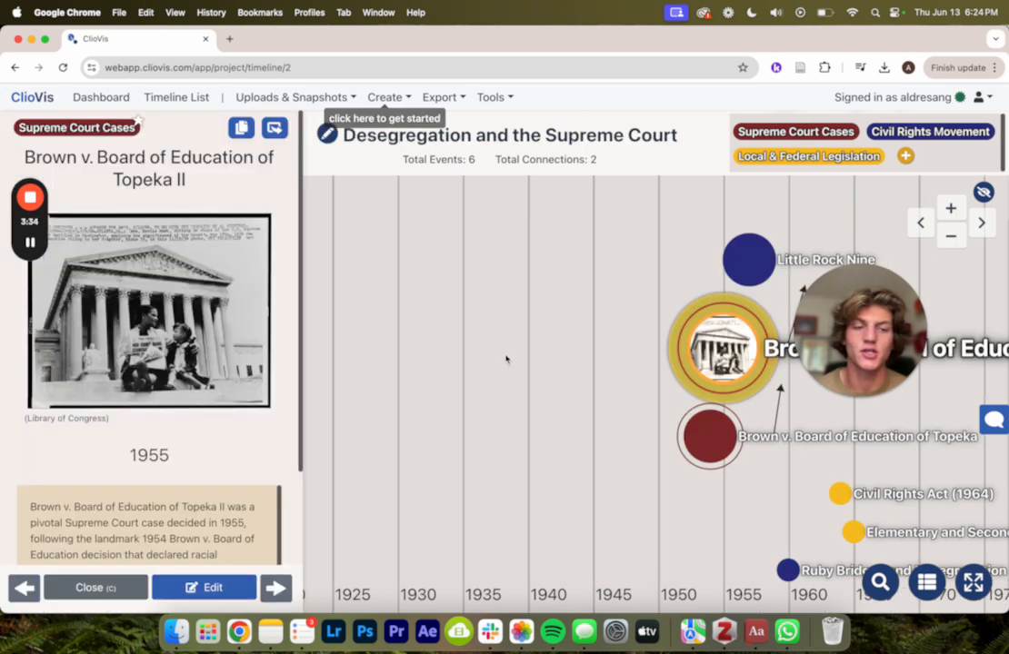
scroll(215, 420, down, 2)
scroll(216, 421, up, 2)
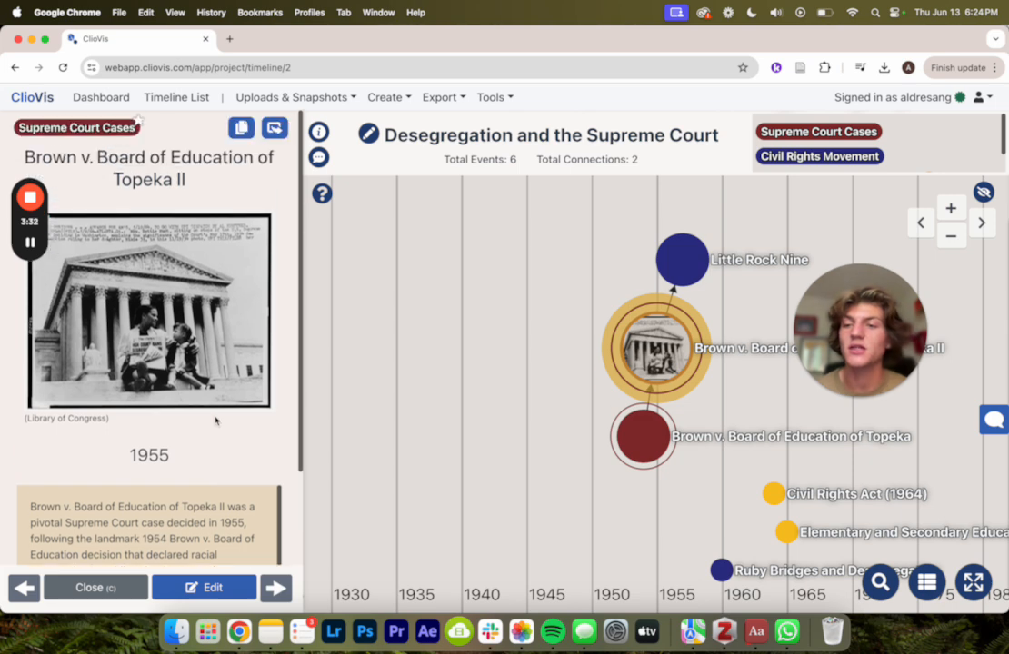
scroll(186, 427, down, 10)
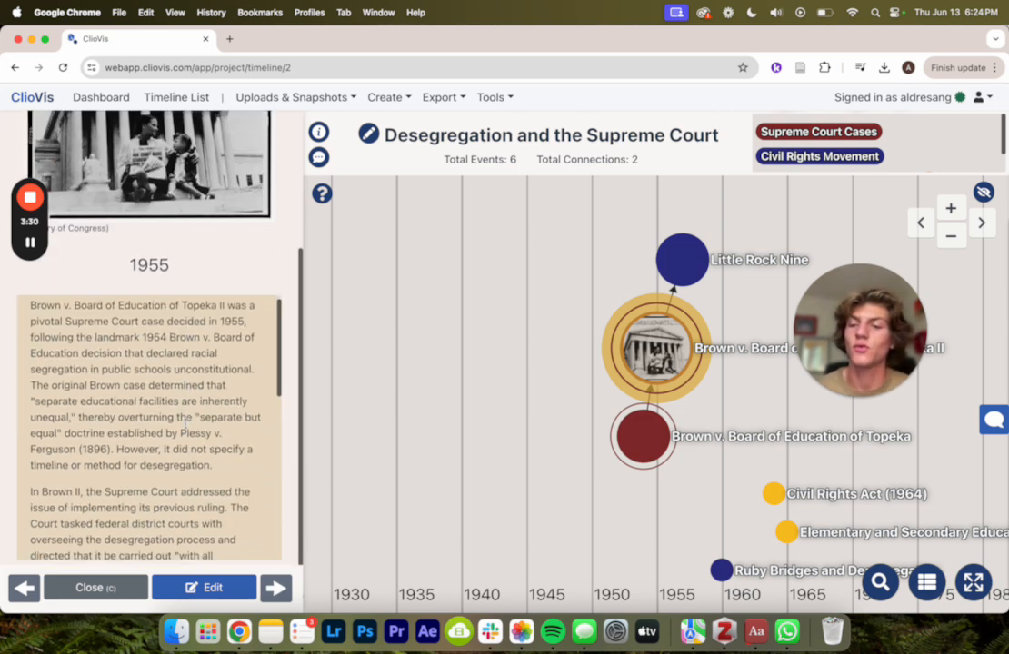
scroll(186, 425, down, 2)
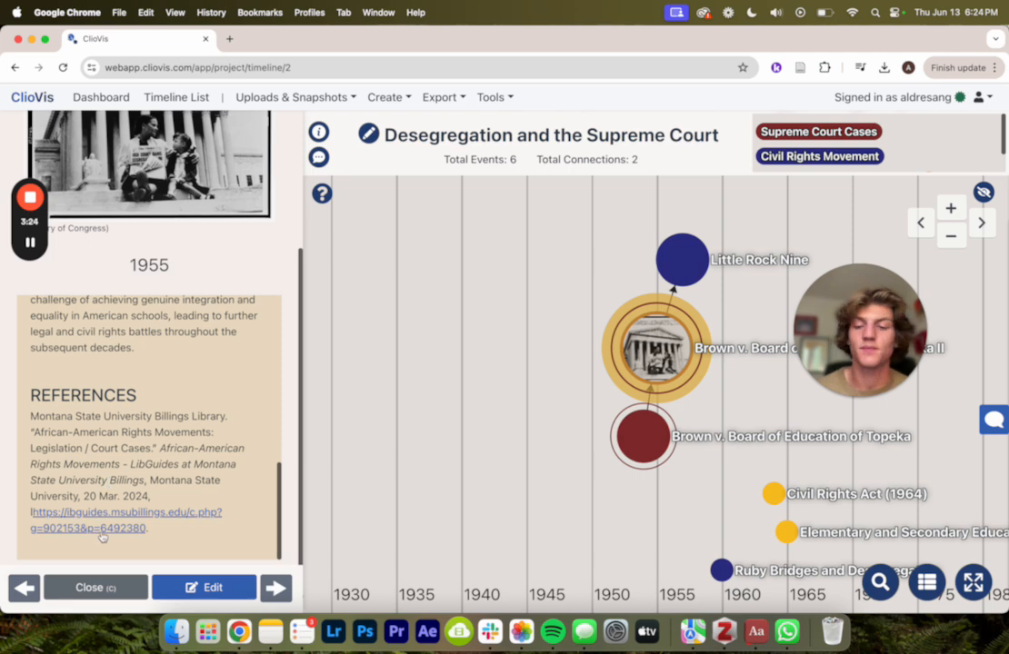
click(93, 588)
drag(684, 393, 575, 398)
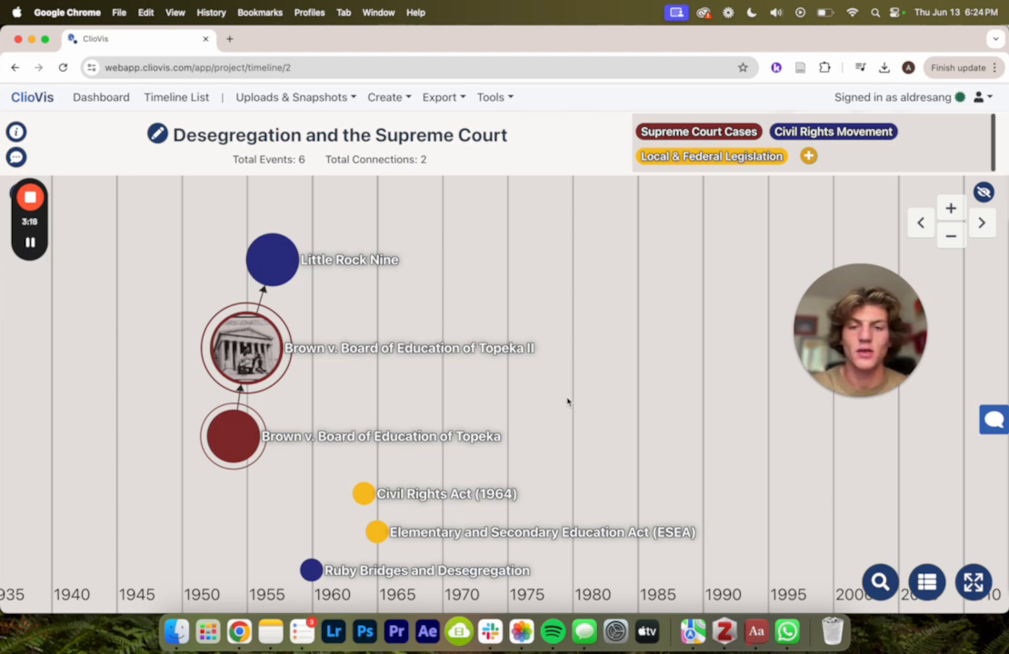
double_click(567, 401)
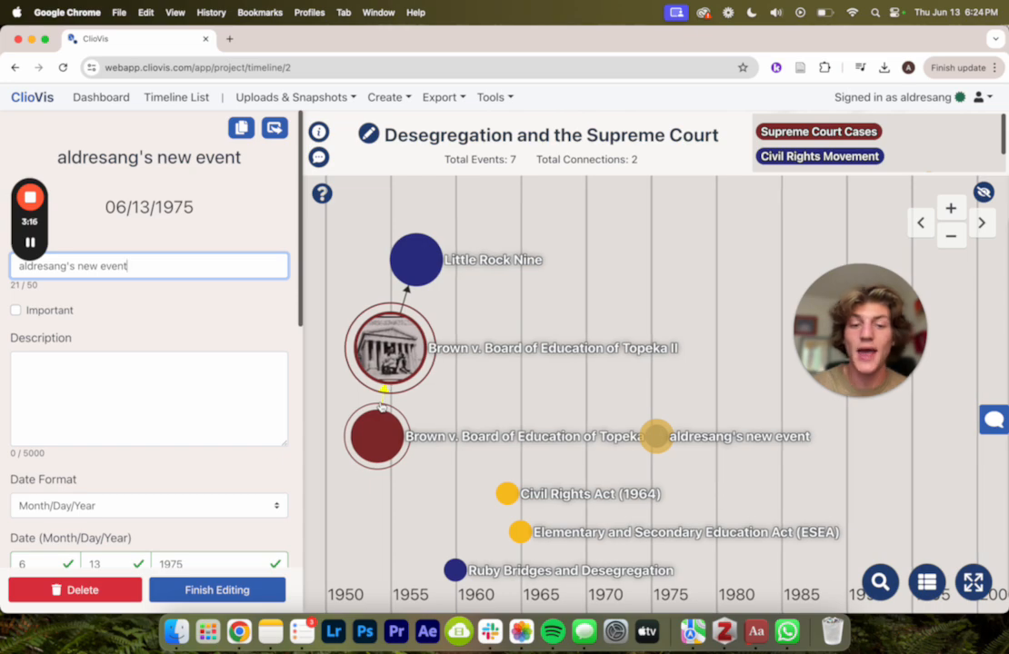
click(132, 592)
click(639, 418)
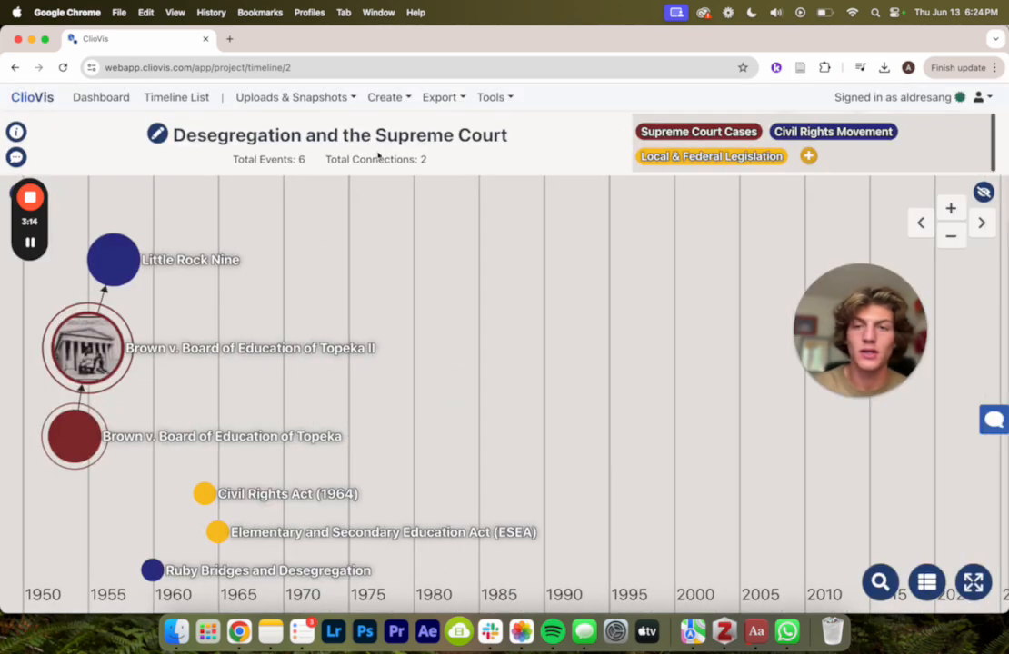
Create a new timeline event named "Austin ISD Fully Integrates Schools".
click(386, 100)
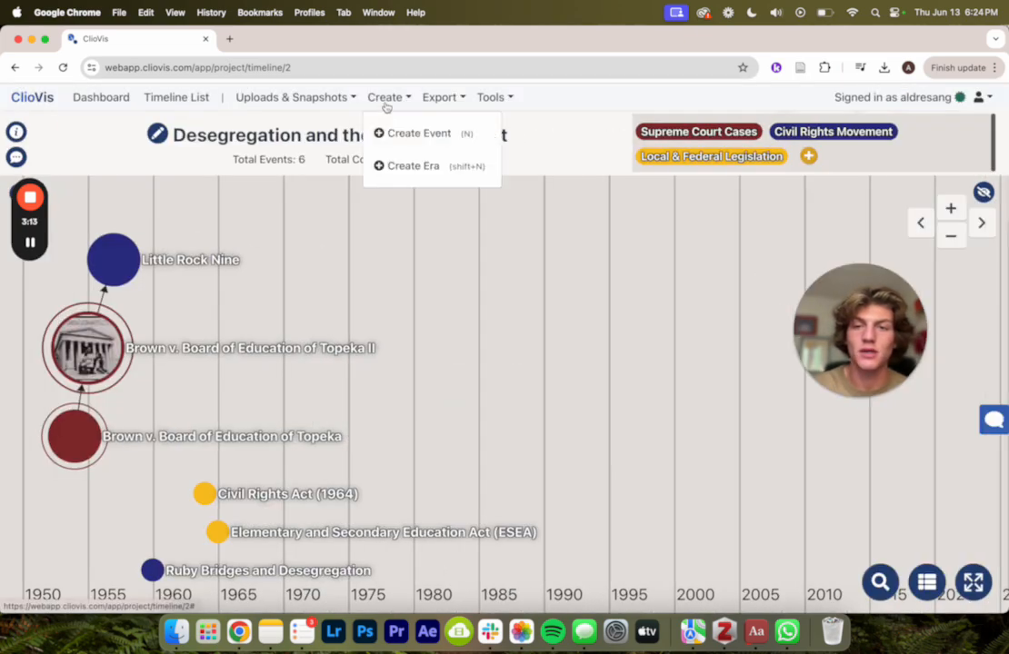
click(428, 133)
triple_click(154, 267)
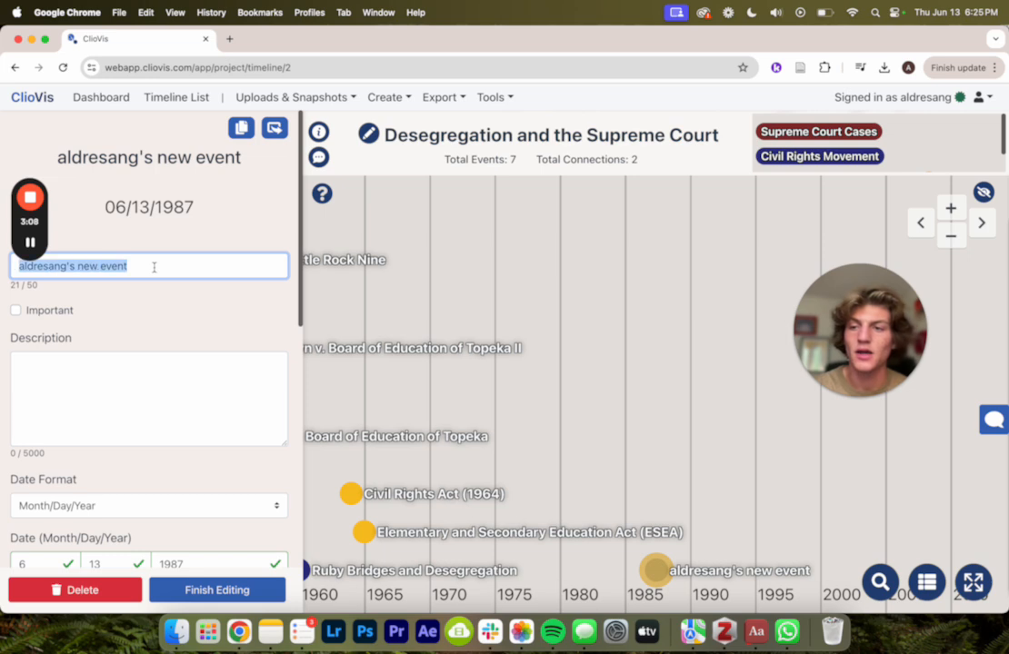
key(BackSpace)
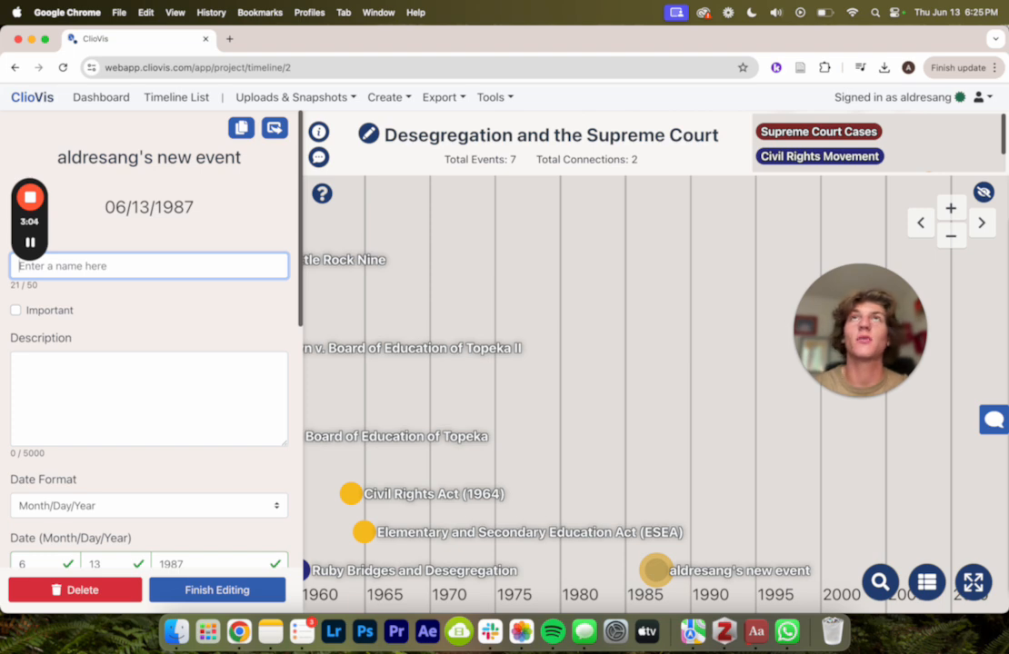
text(Austin )
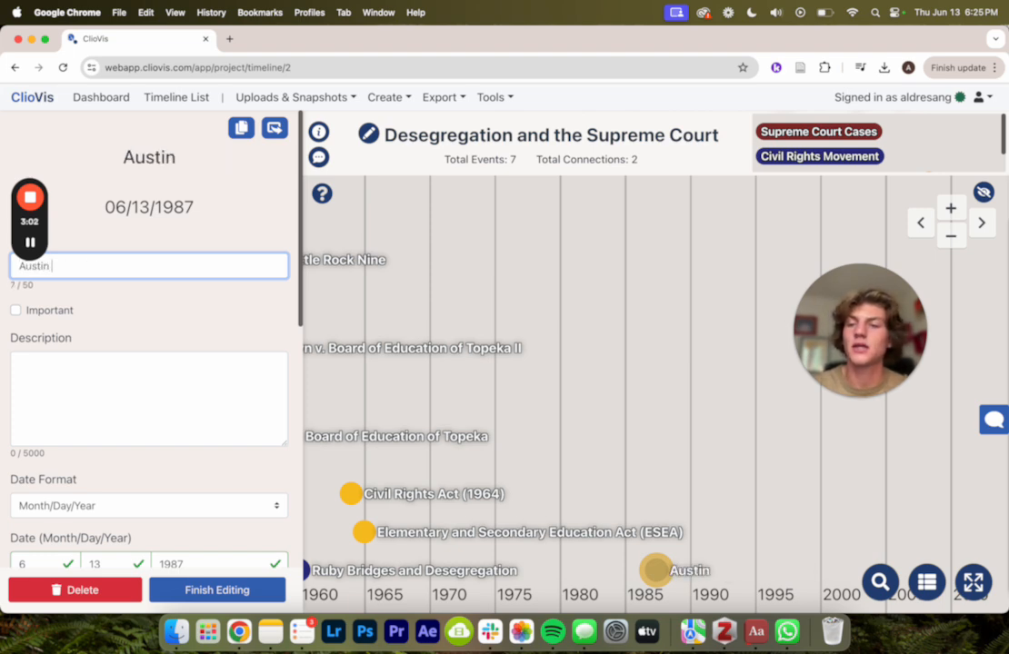
text(ISD Fully)
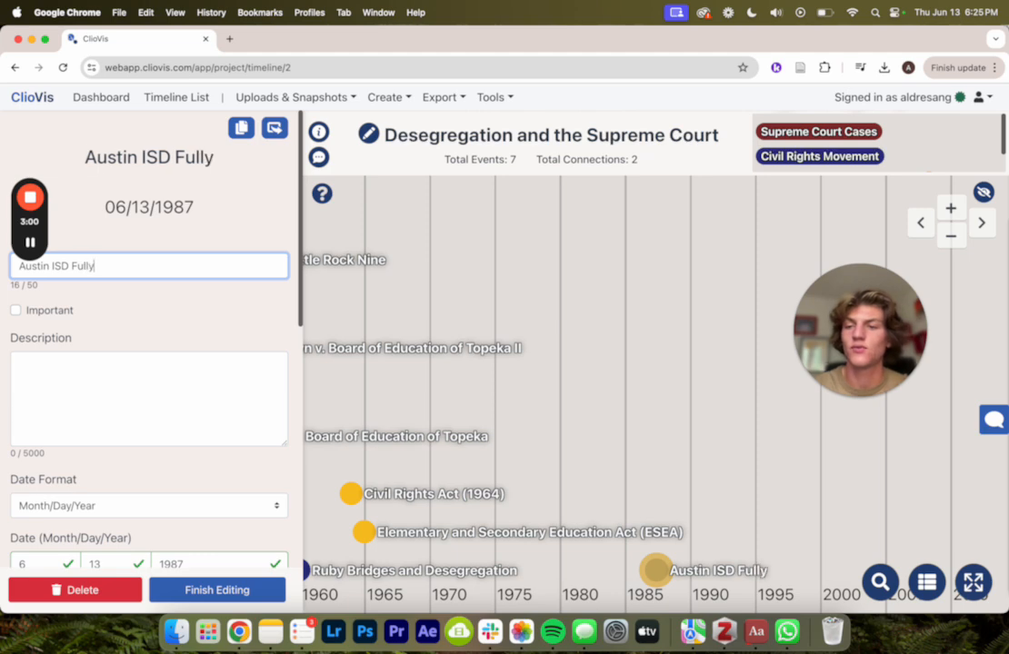
text( Integrates Schools)
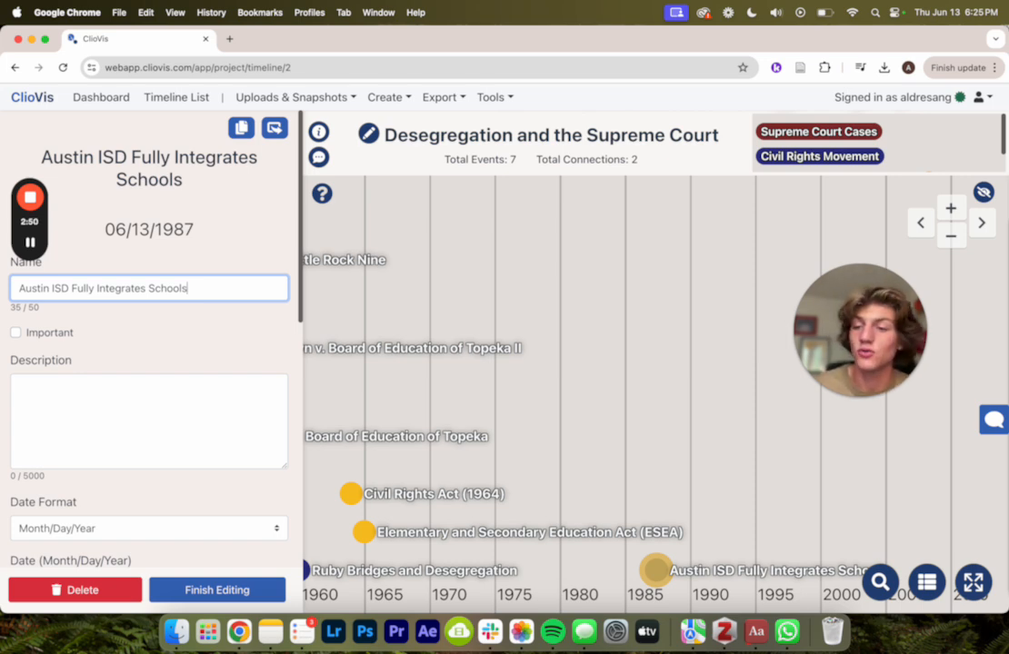
Set the new event's date format to Year Only and its year to 1980.
scroll(146, 416, down, 3)
scroll(147, 419, up, 2)
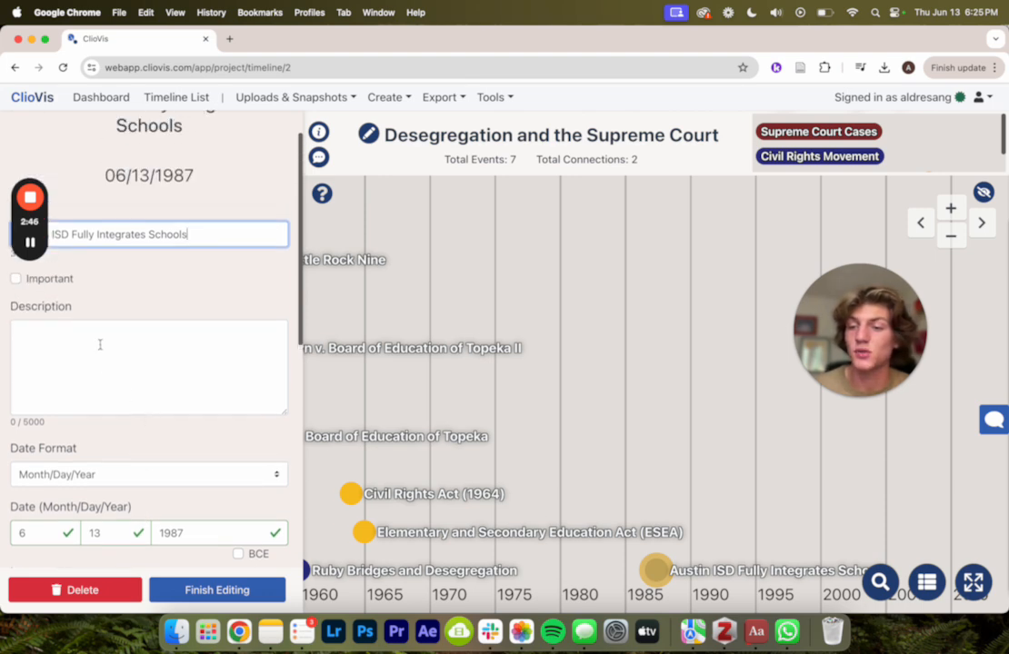
scroll(100, 346, down, 4)
click(94, 305)
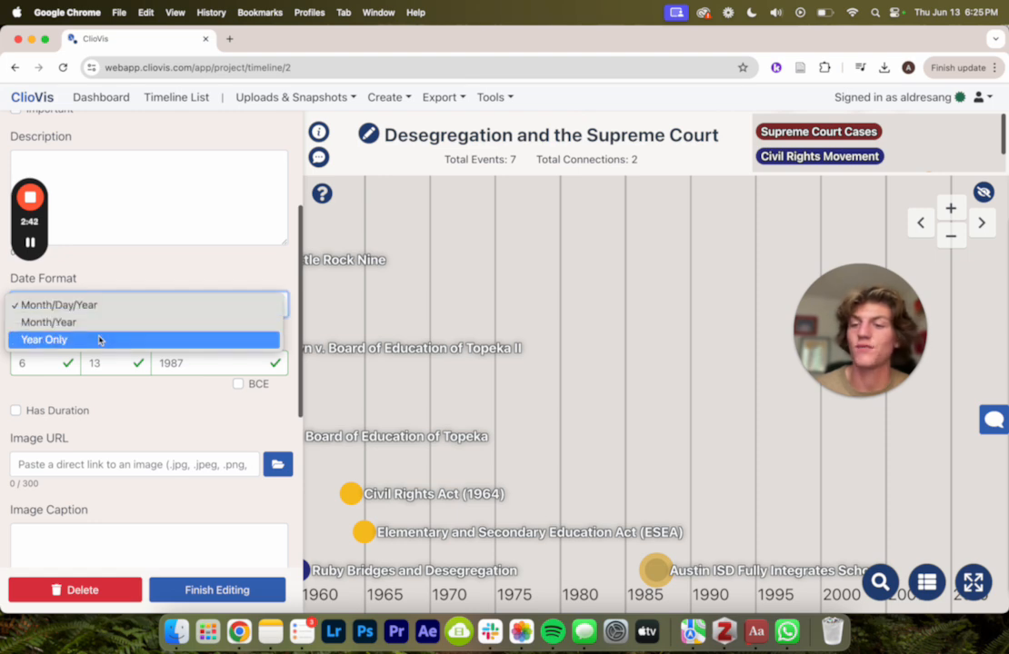
click(99, 340)
double_click(60, 365)
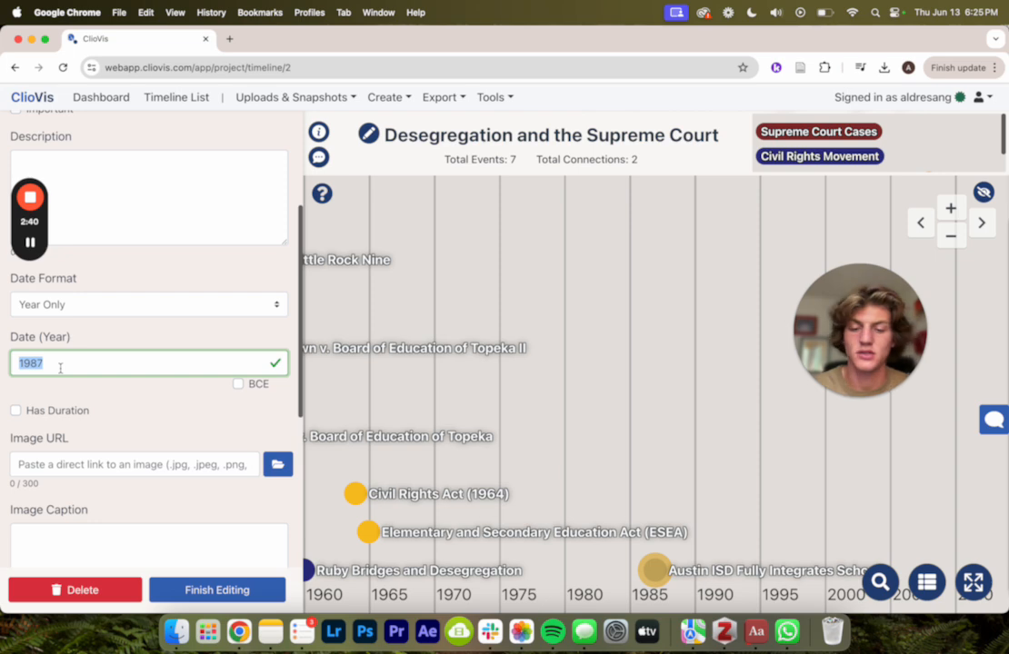
text(1980)
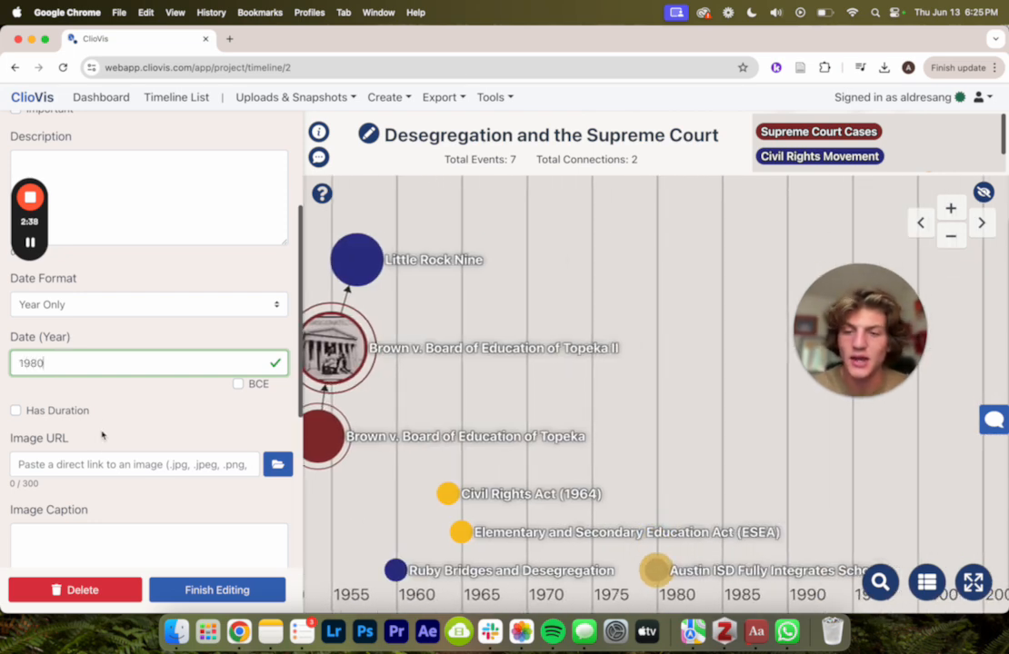
Look through the event's media, references and category options, keep the category as None, and finish editing the event.
scroll(150, 395, down, 5)
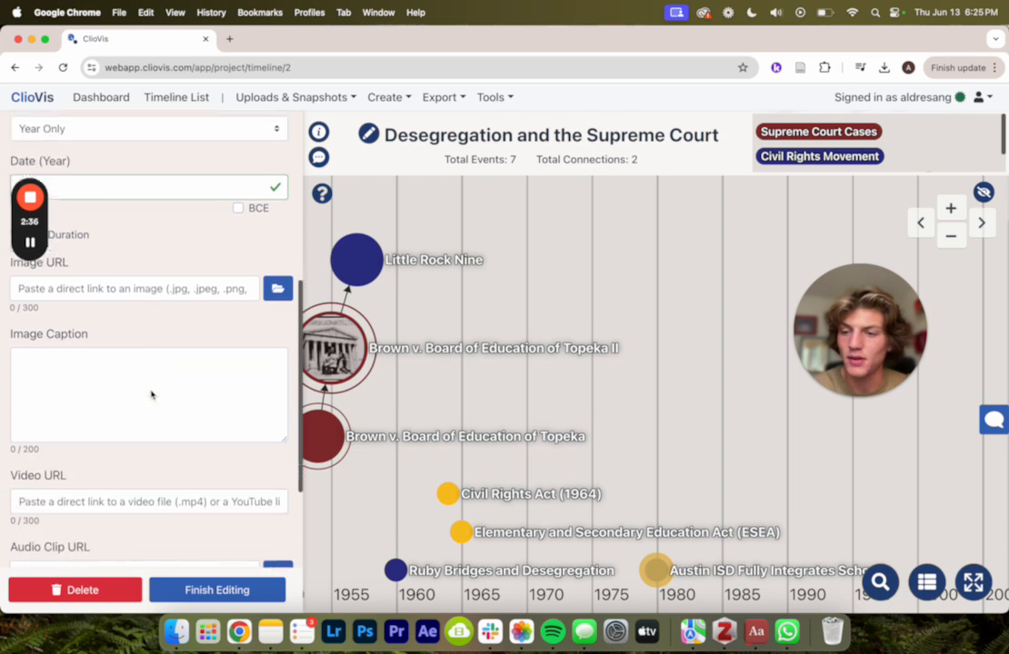
scroll(136, 342, down, 3)
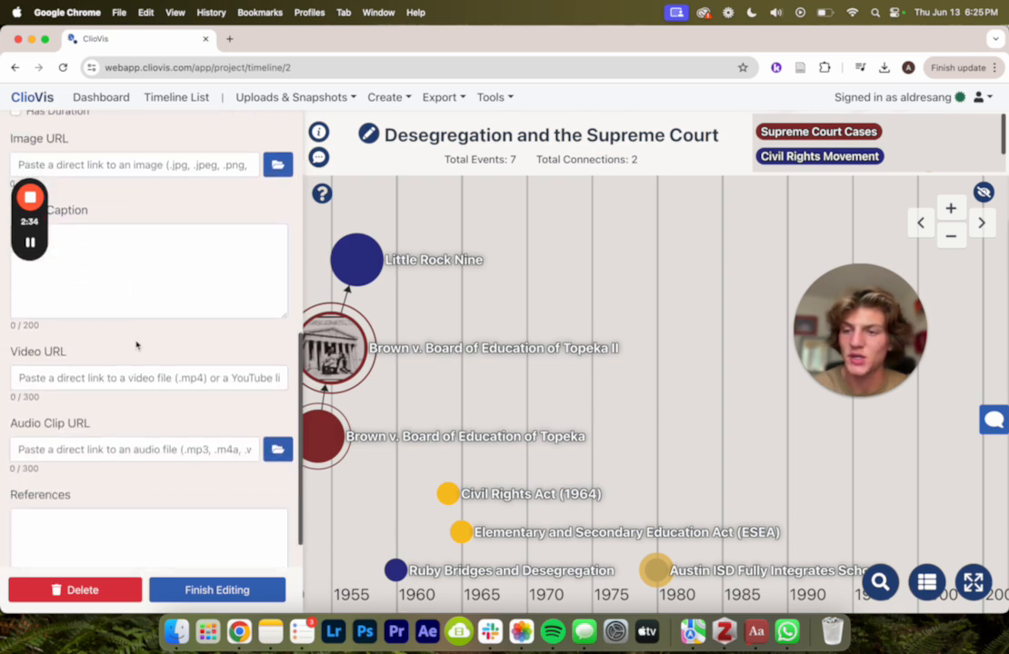
scroll(31, 373, down, 3)
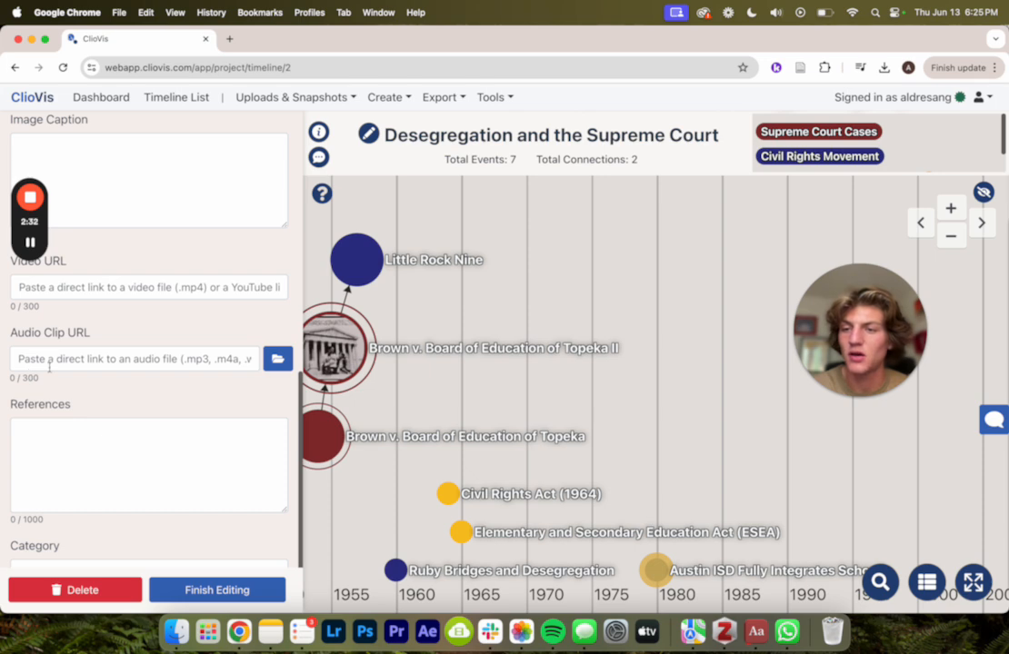
scroll(49, 367, down, 2)
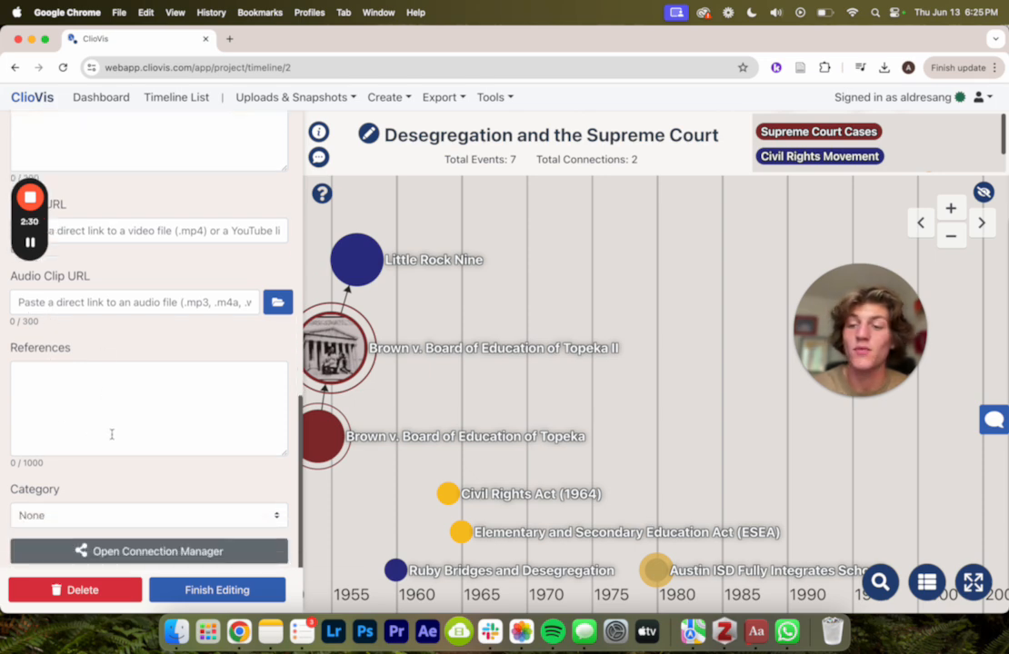
scroll(112, 435, down, 1)
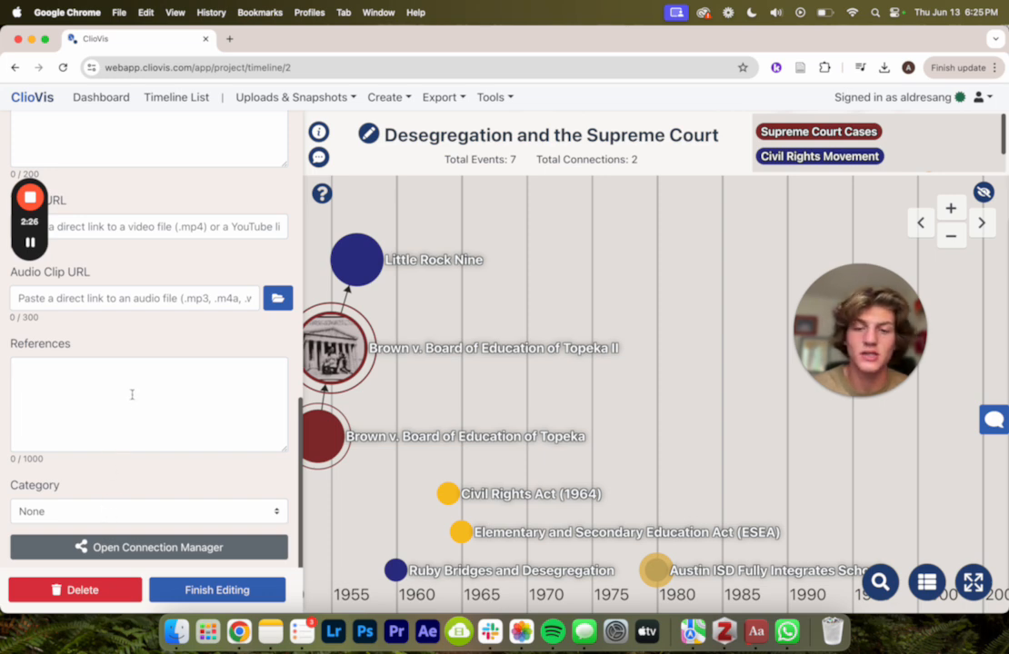
click(113, 512)
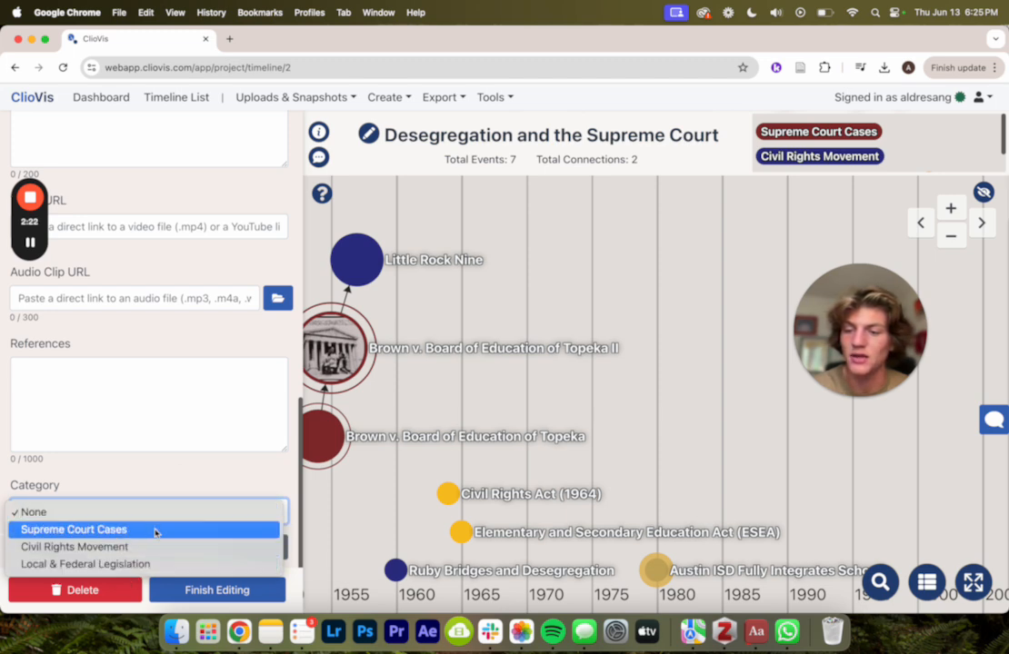
click(136, 486)
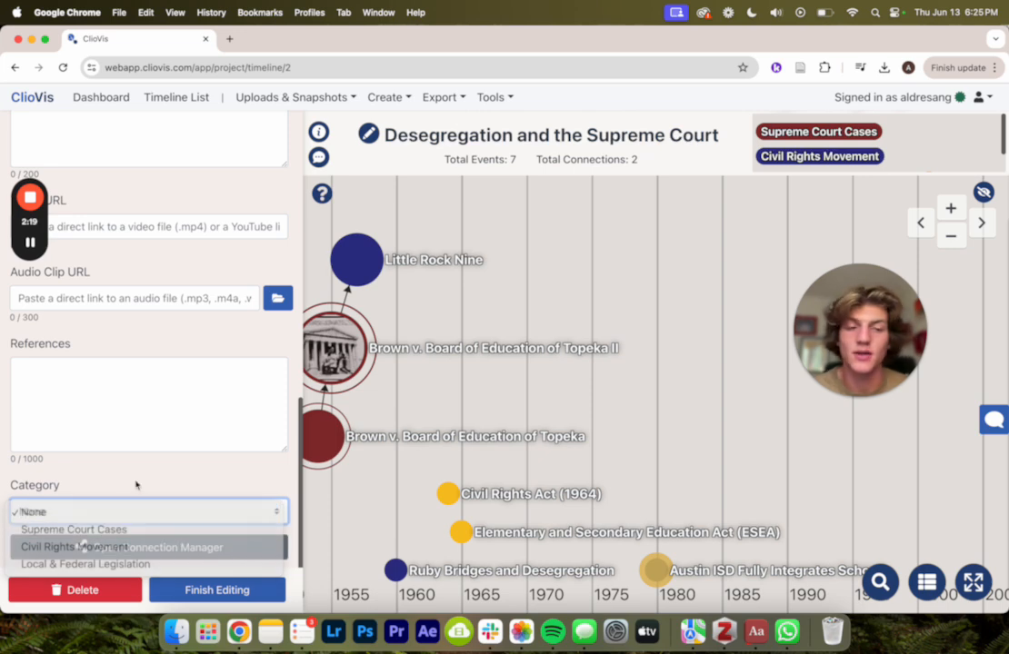
click(185, 590)
click(79, 588)
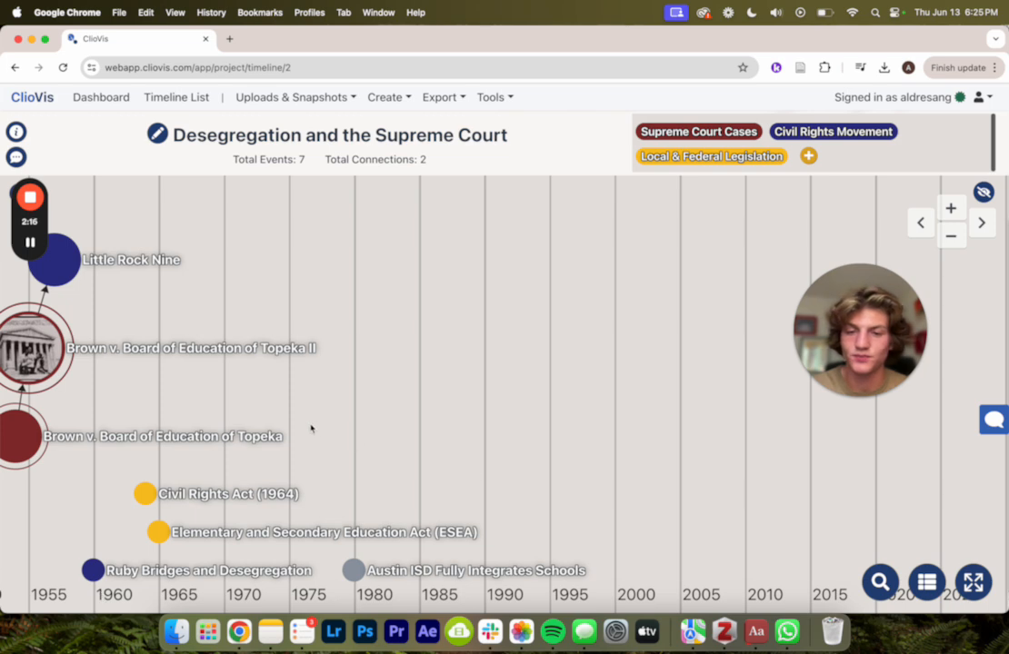
Connect the Brown v. Board of Education of Topeka II event to the Austin ISD Fully Integrates Schools event.
drag(311, 427, 537, 428)
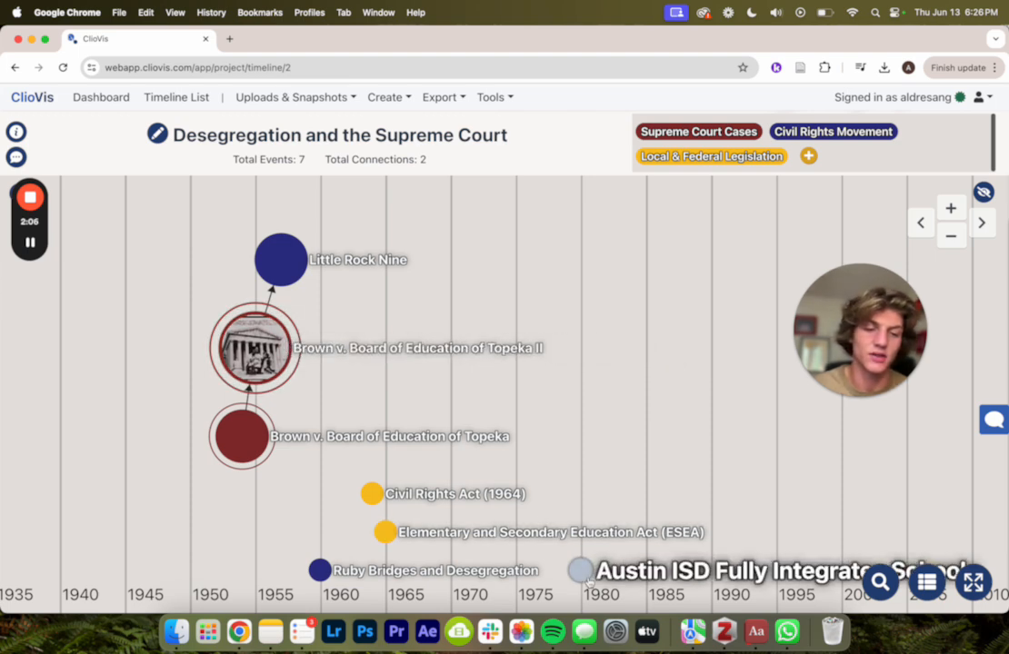
drag(259, 350, 578, 572)
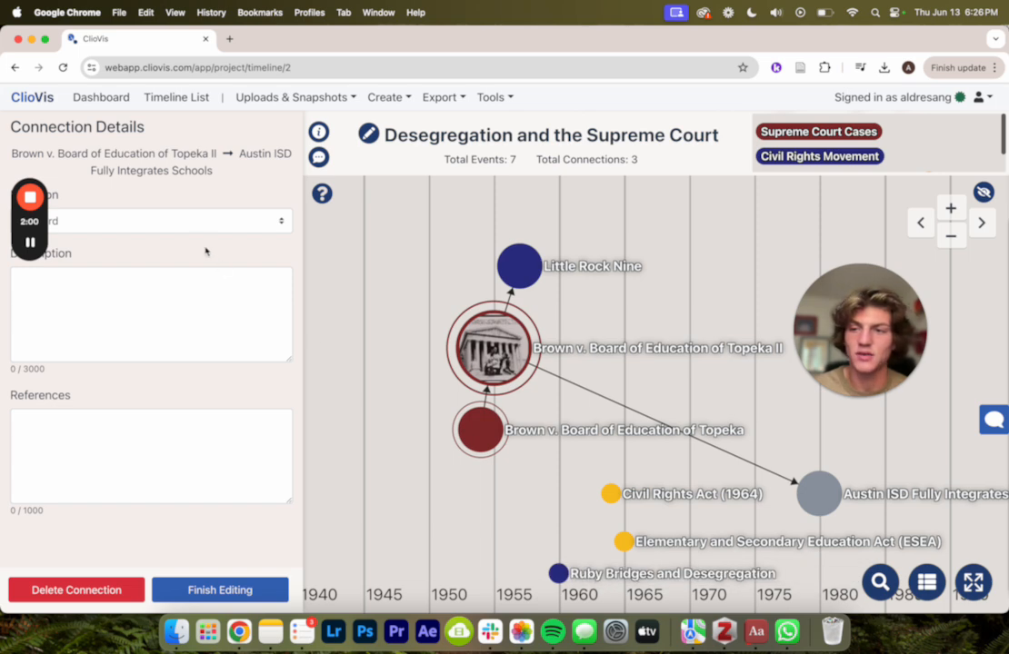
drag(42, 220, 274, 56)
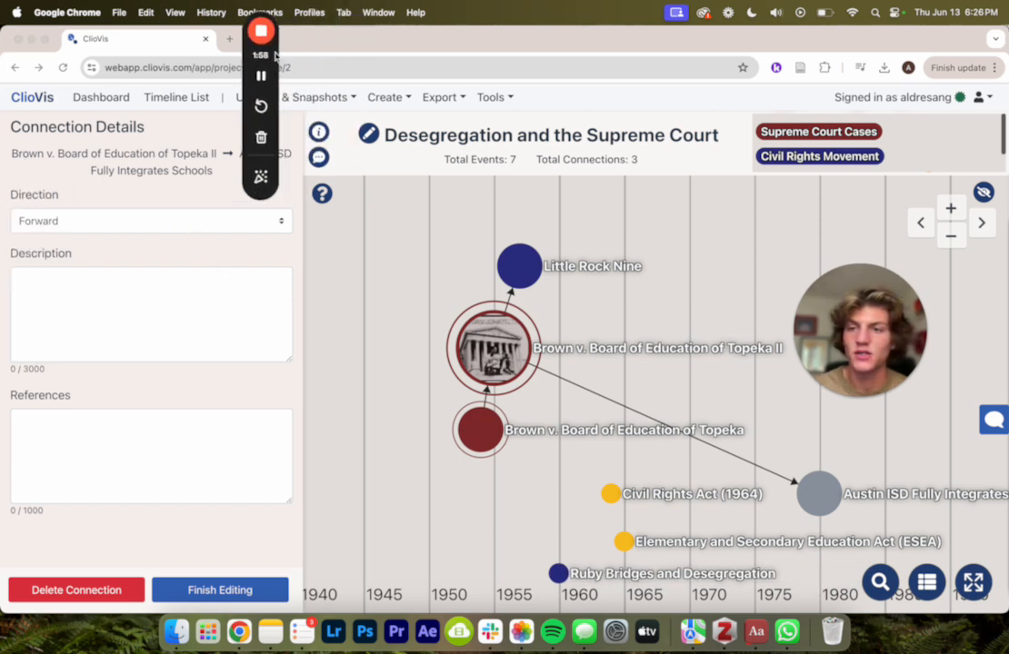
Try None as the new connection's direction, and set it back to Forward.
click(181, 227)
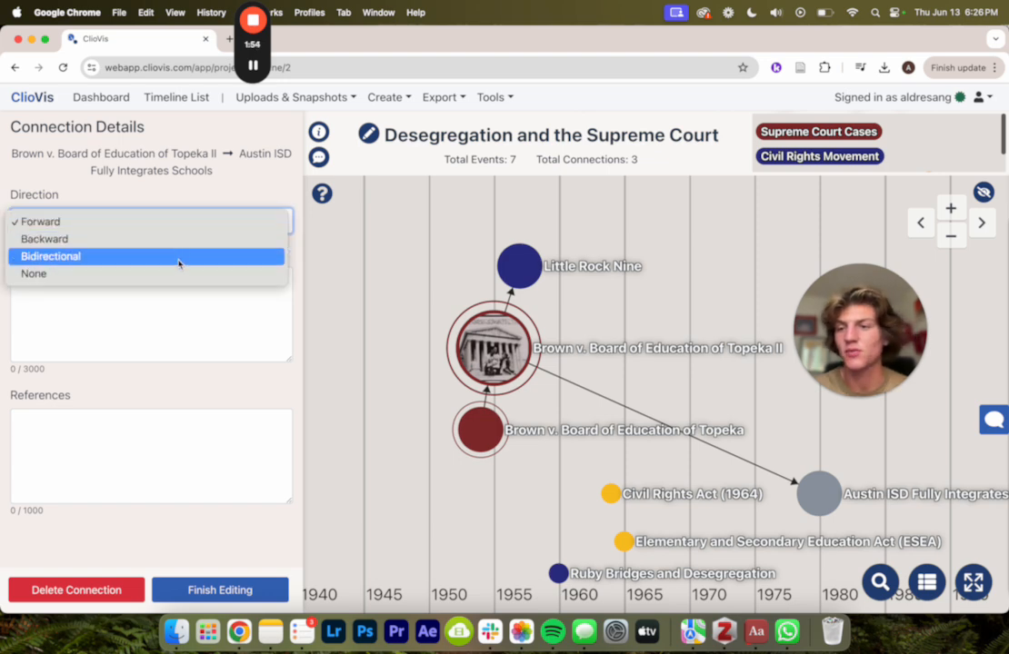
click(179, 274)
click(178, 240)
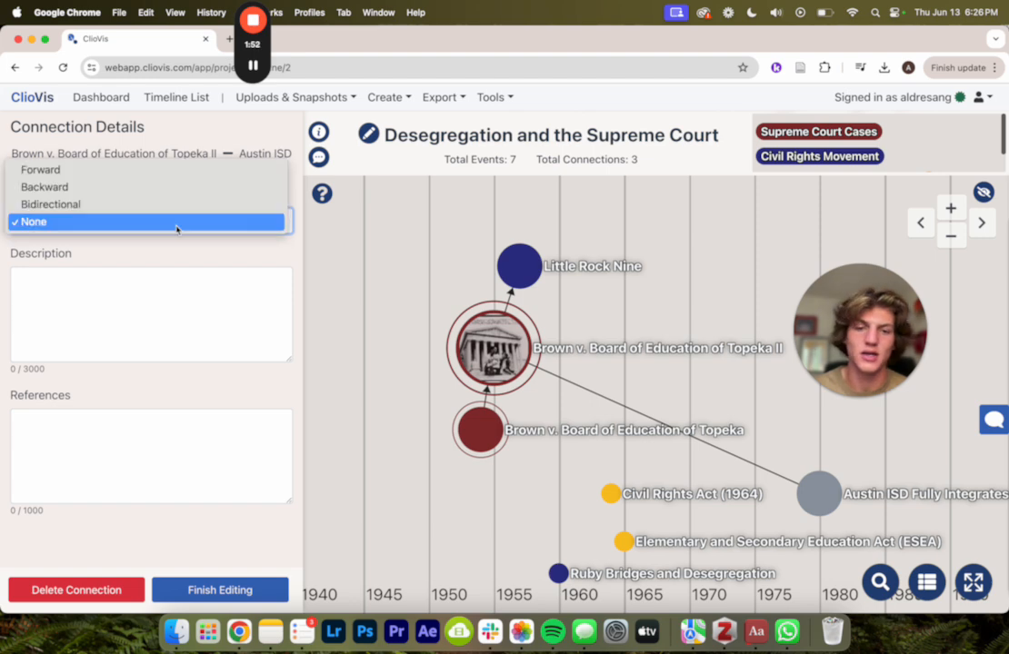
click(164, 170)
click(164, 289)
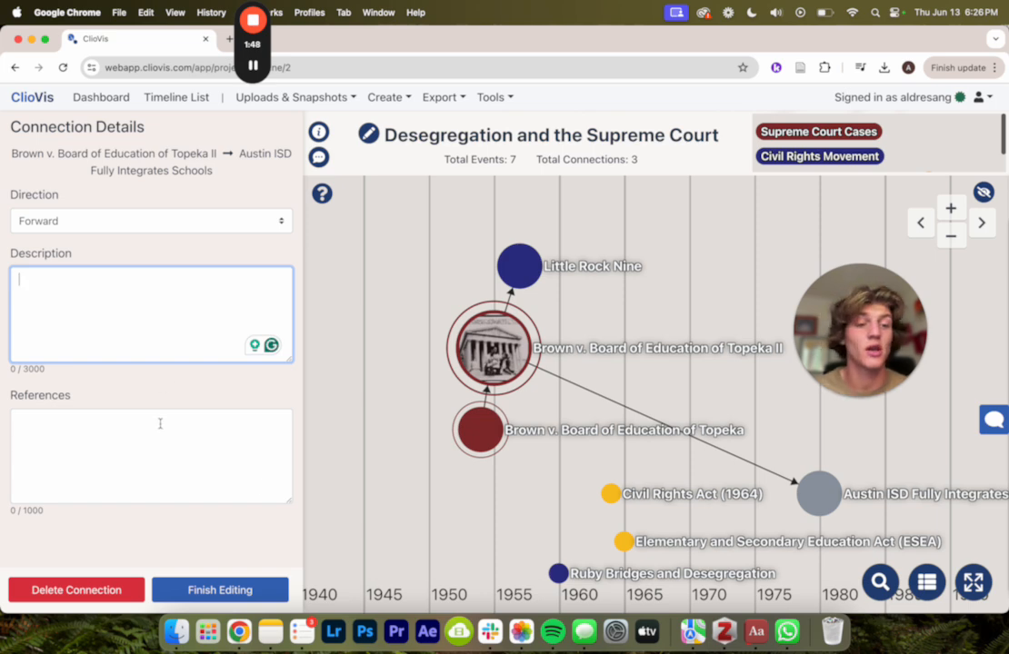
Look at the new connection's references field, leave it empty, and finish editing the connection.
click(167, 463)
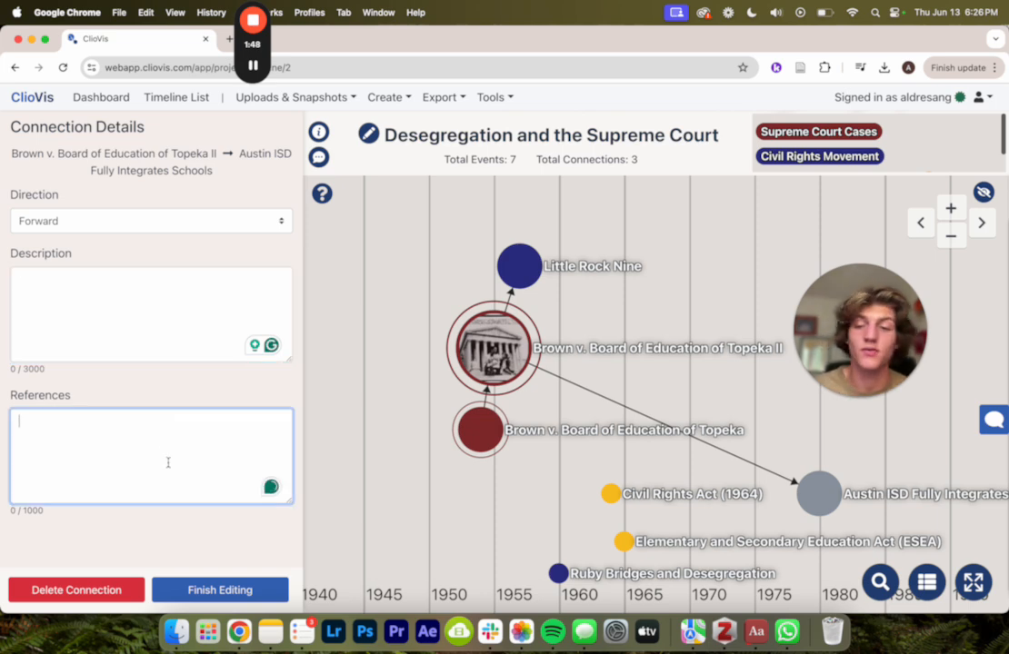
click(220, 591)
key(c)
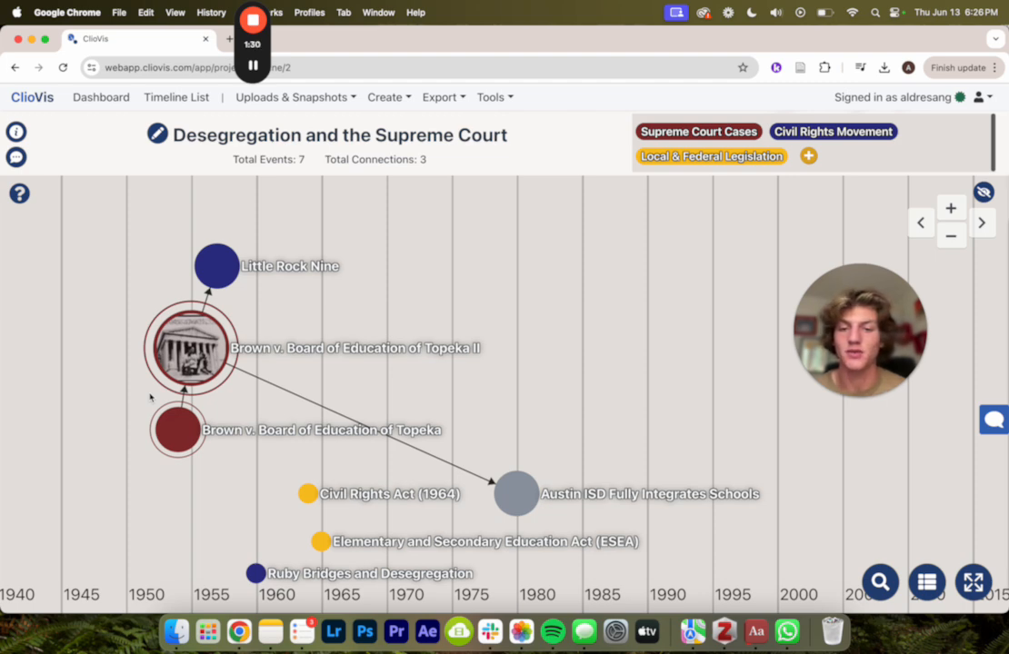
View the details of the Brown v. Board of Education of Topeka II event, and close them.
drag(202, 351, 311, 496)
click(202, 350)
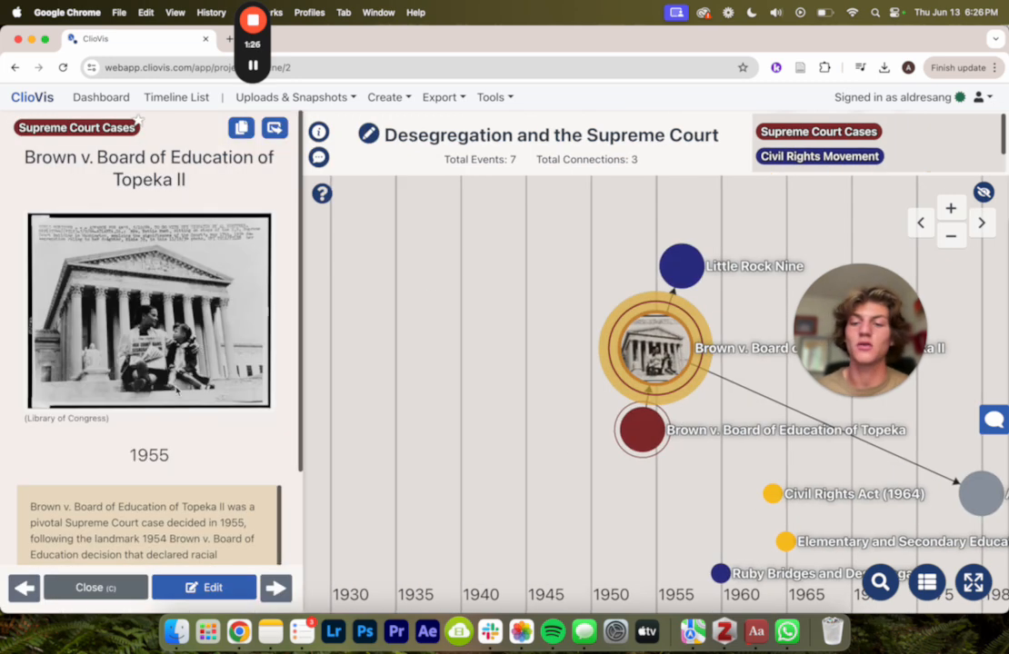
click(87, 588)
drag(160, 525, 126, 525)
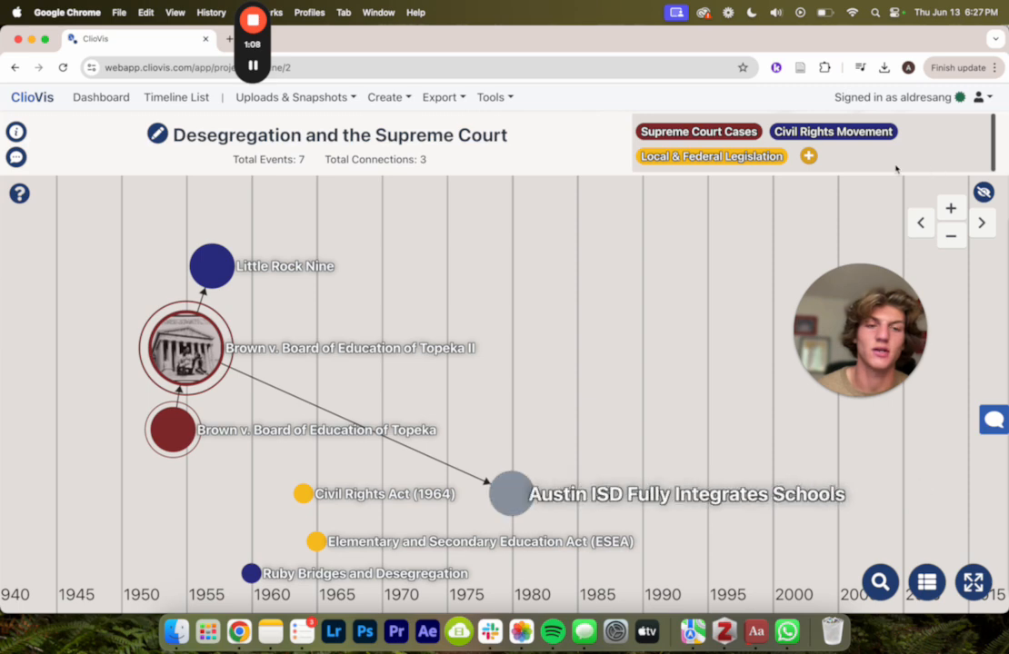
Start a new event category and name it School District Full Integration.
click(808, 157)
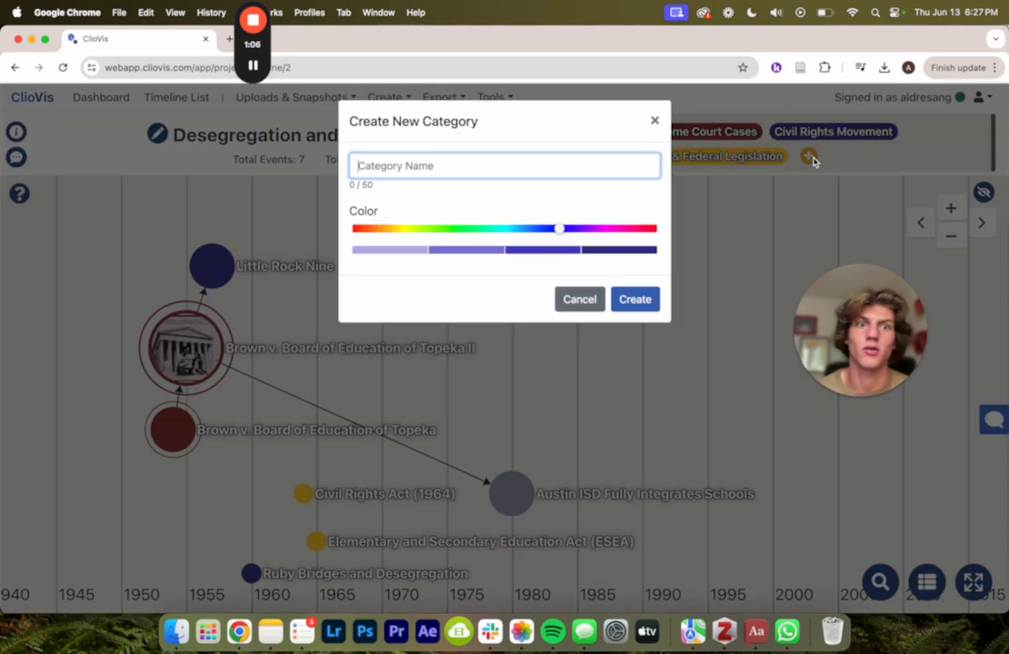
text(School D)
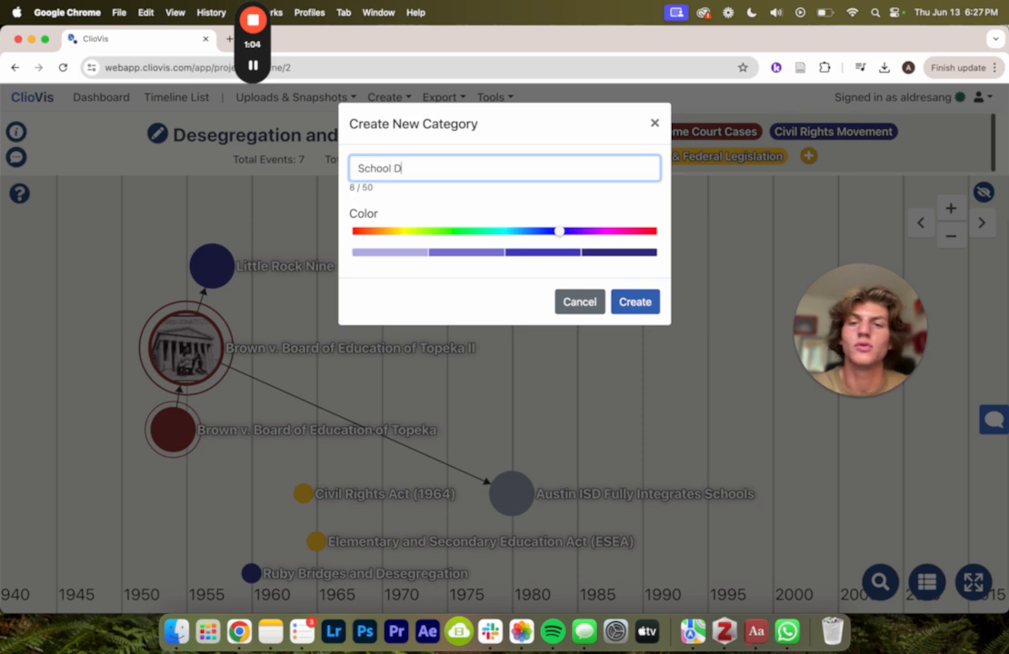
text(istrict Integration)
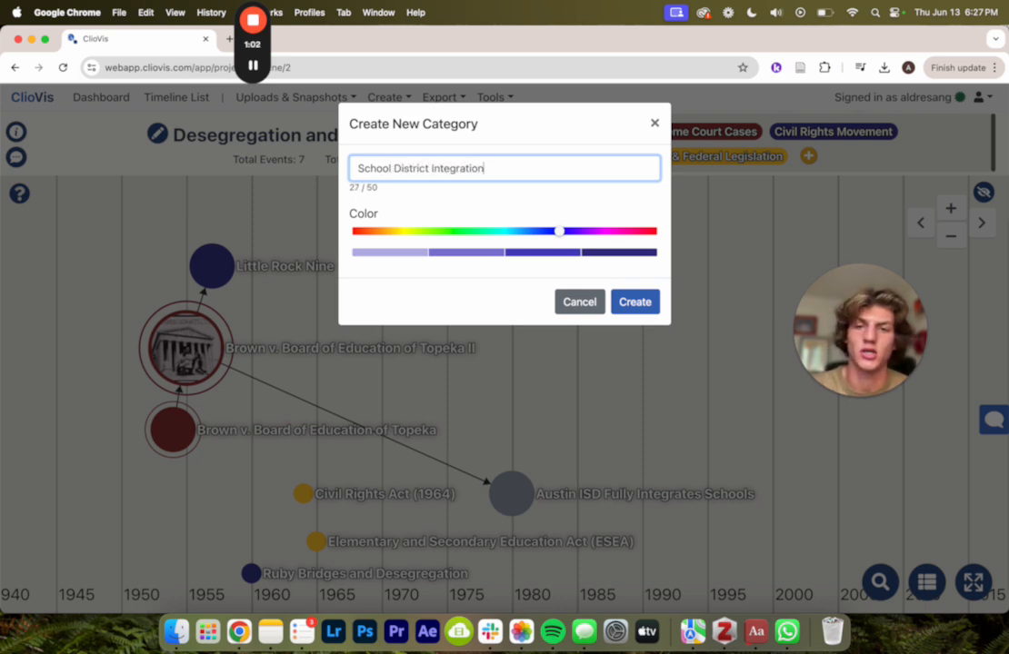
click(431, 170)
text(Full)
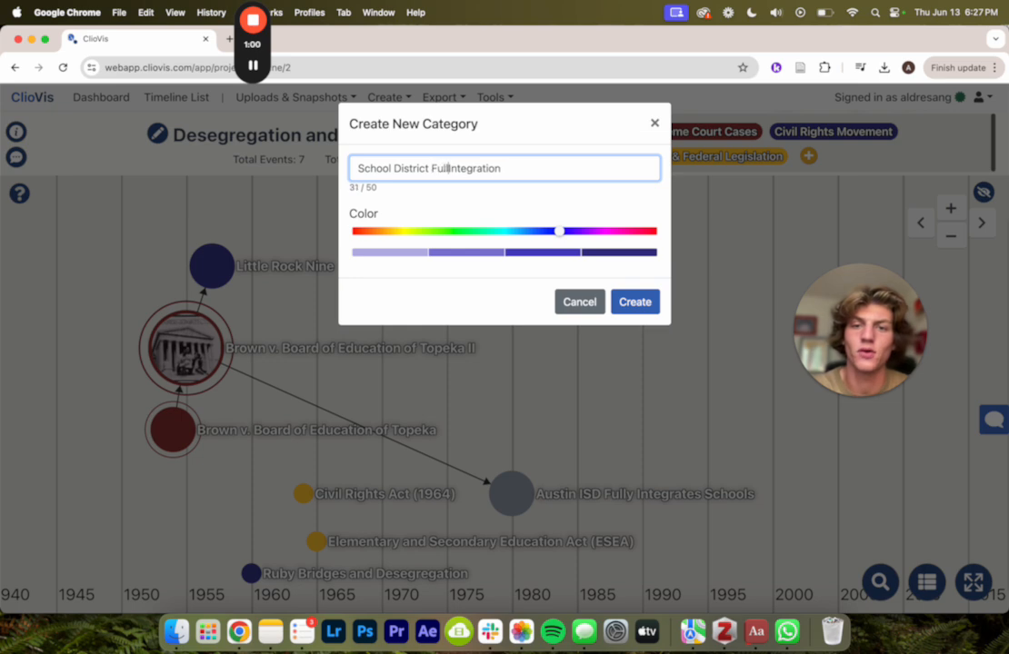
click(422, 179)
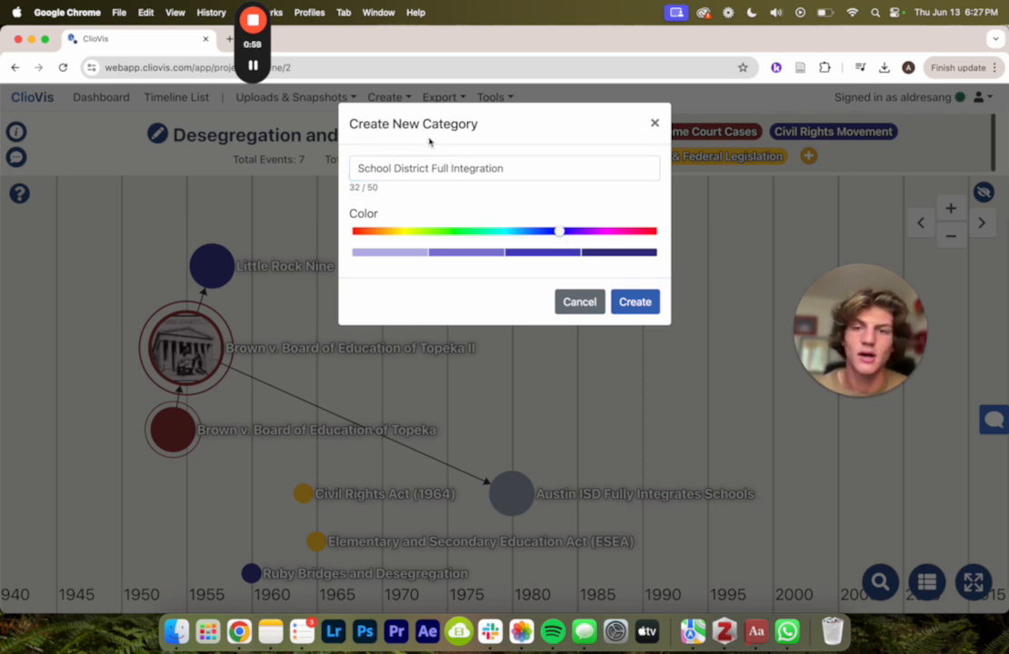
Give the new category the darkest magenta shade as its color and create it.
drag(563, 232, 622, 231)
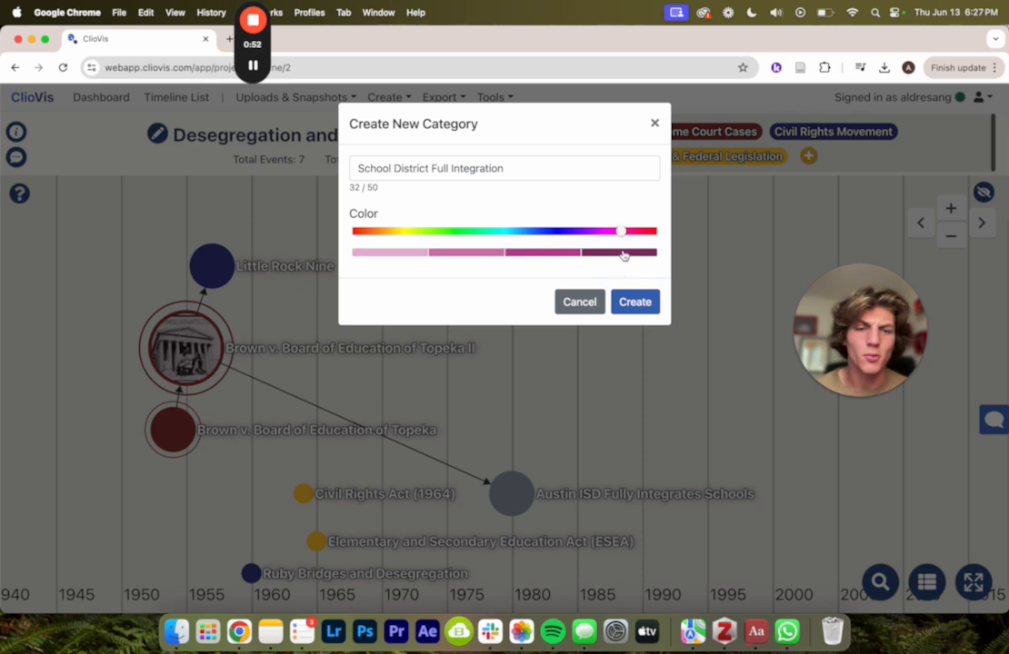
click(623, 254)
click(638, 301)
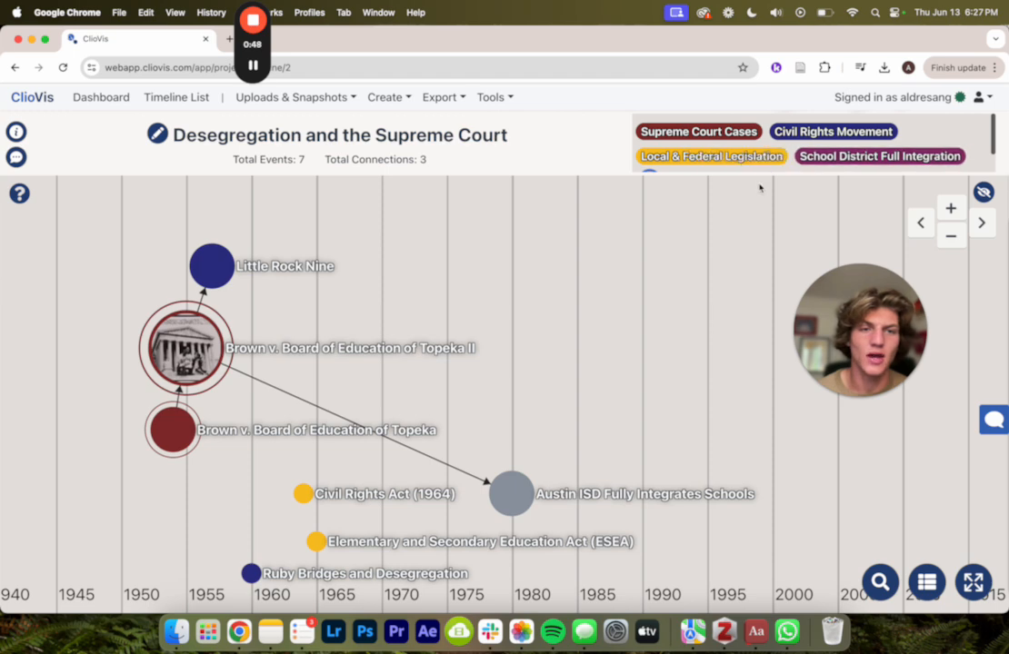
Assign the Austin ISD Fully Integrates Schools event to the School District Full Integration category, finish editing, and close the event.
click(506, 503)
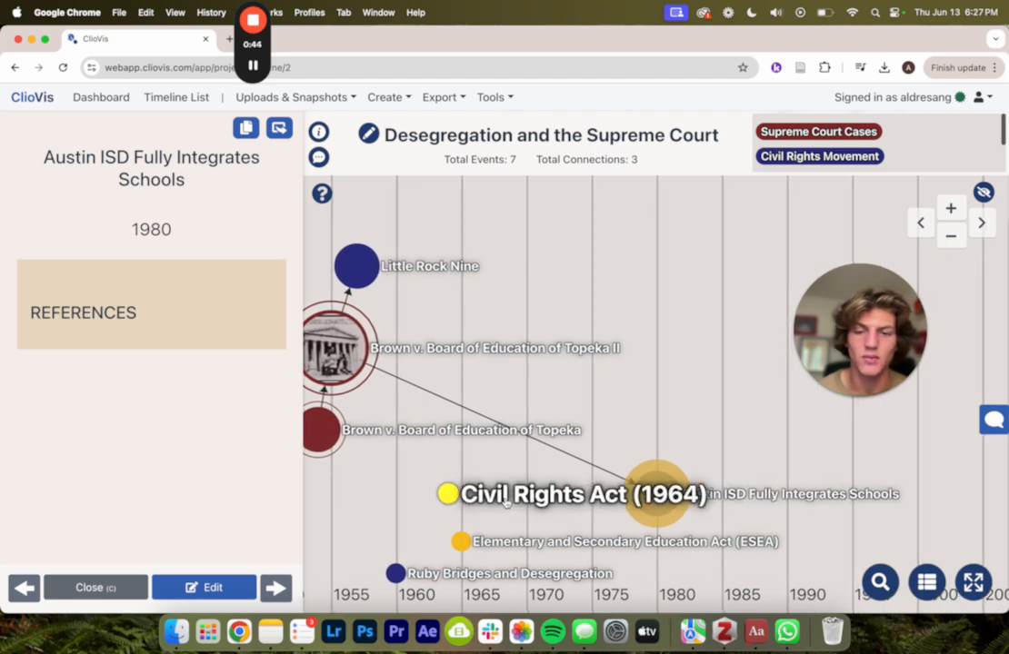
click(206, 590)
scroll(239, 512, down, 10)
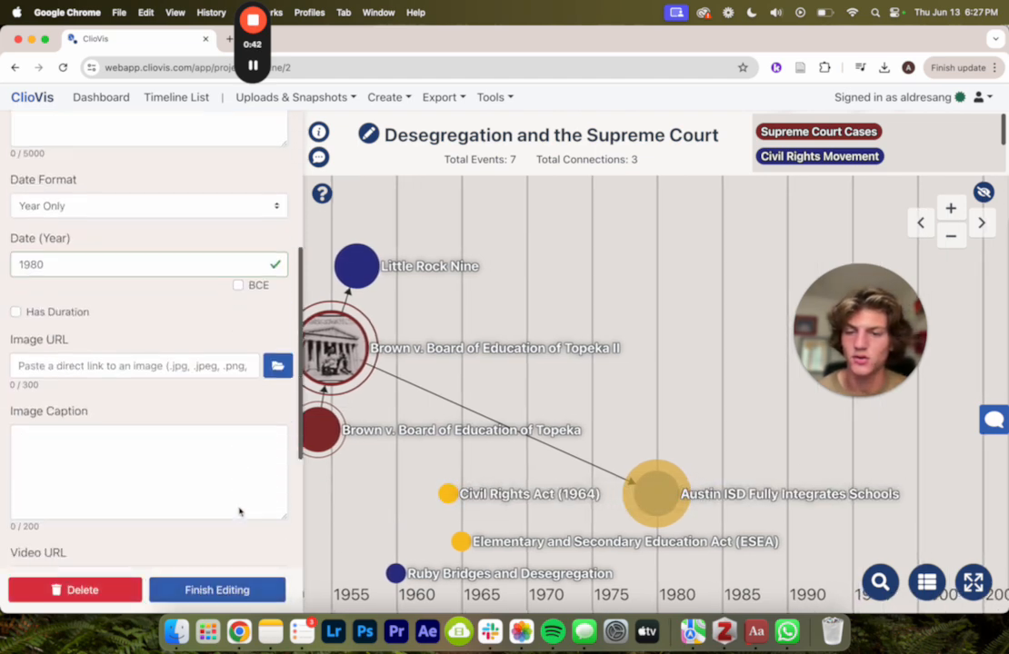
click(238, 514)
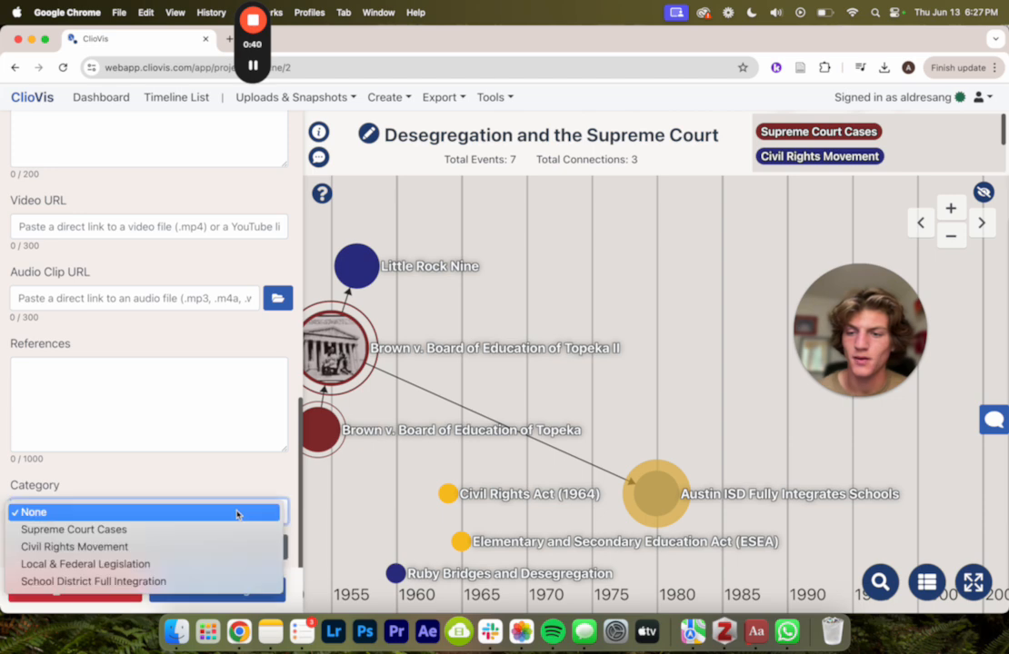
click(245, 582)
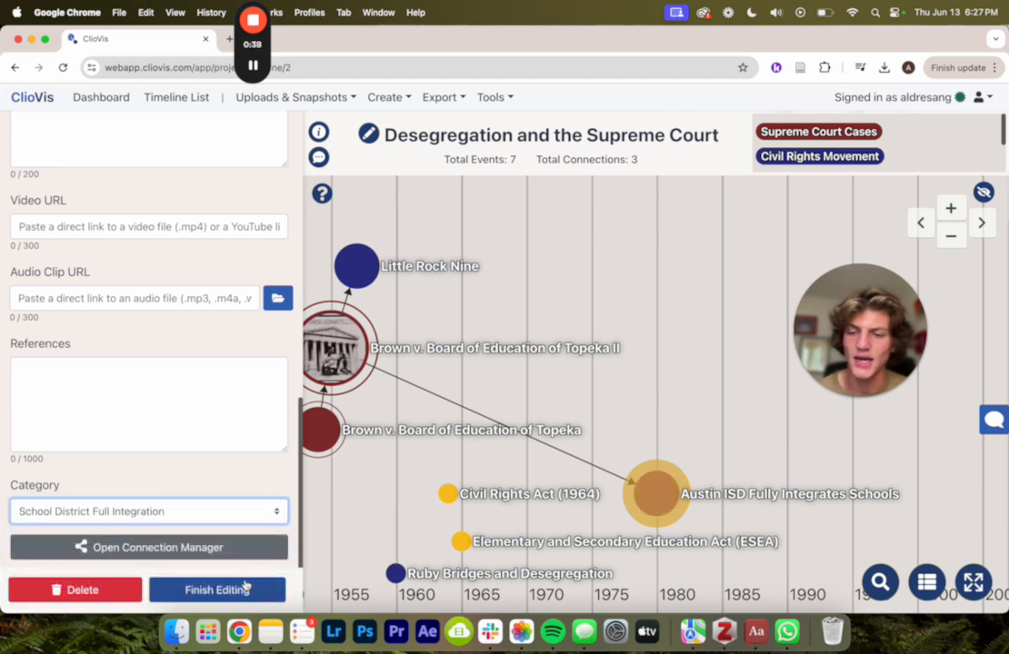
click(203, 587)
click(128, 584)
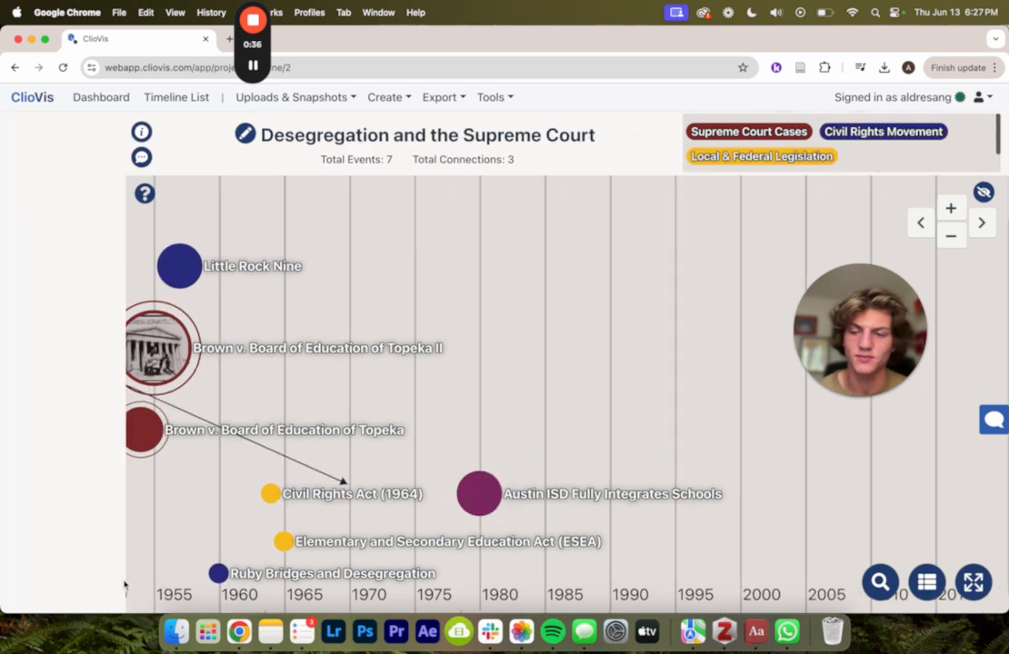
Try hiding the timeline's four categories one by one, and show them all again.
drag(395, 375, 633, 368)
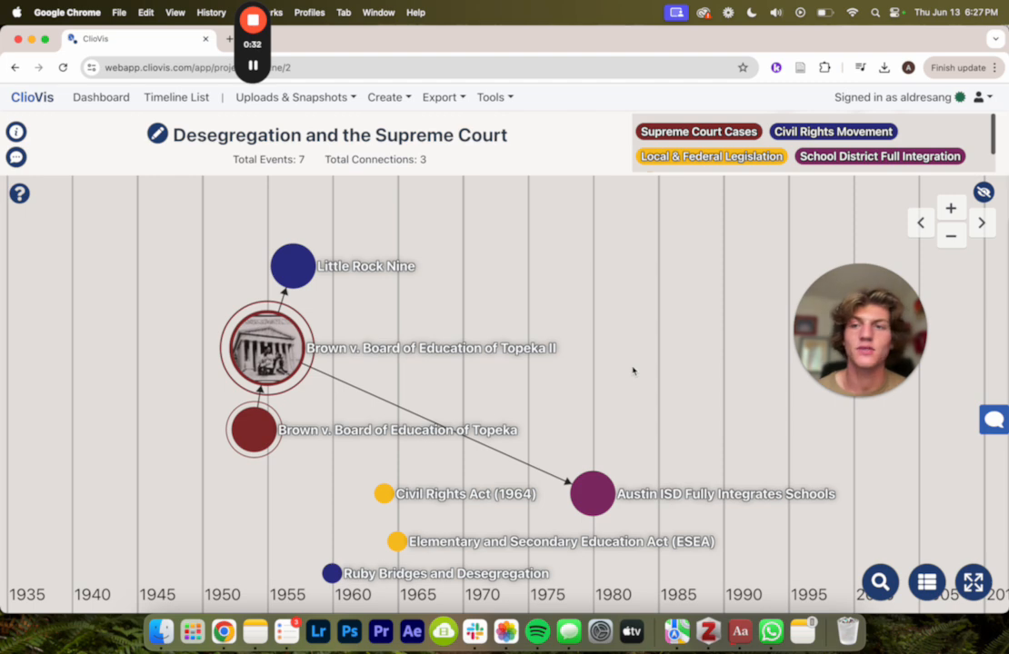
click(834, 157)
click(718, 157)
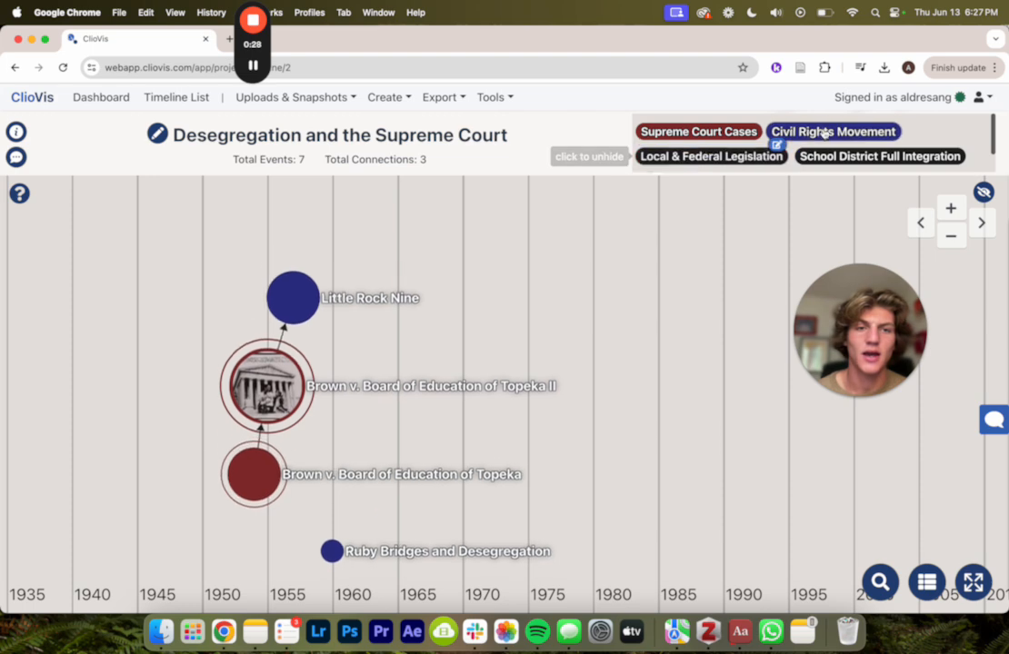
click(822, 131)
click(743, 132)
click(713, 156)
click(699, 132)
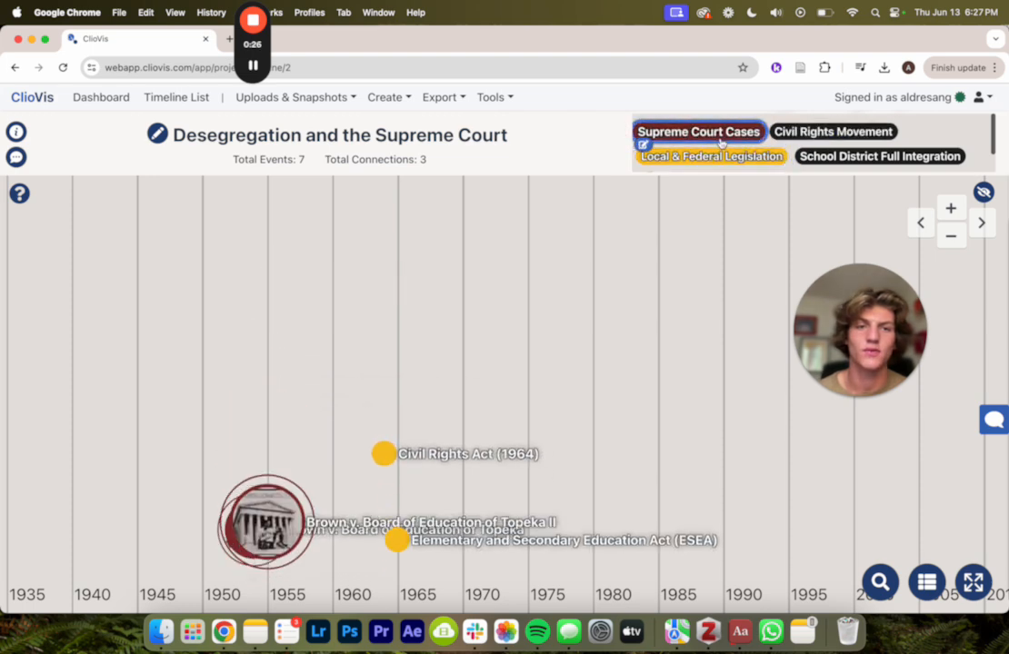
click(822, 133)
click(877, 156)
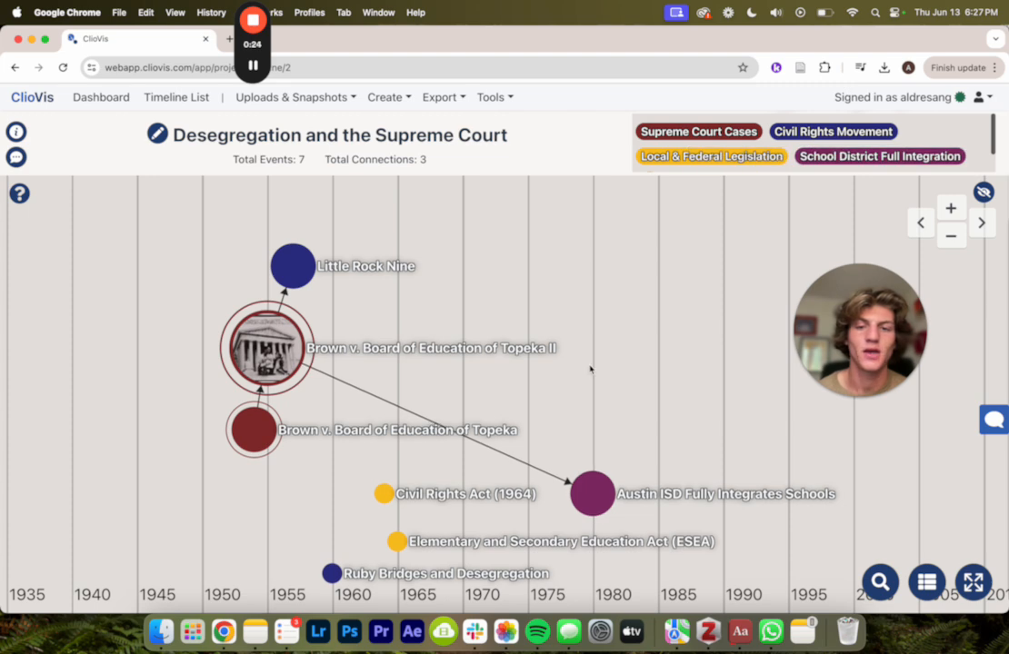